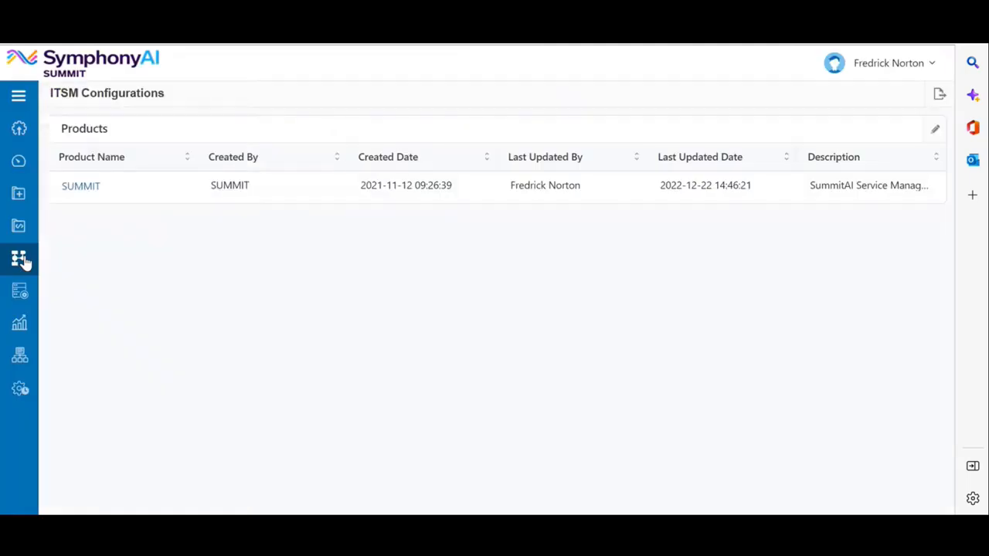
Open the Schedule Network Configuration workflow from page 3 of the Workflow List
mouse_move(23, 263)
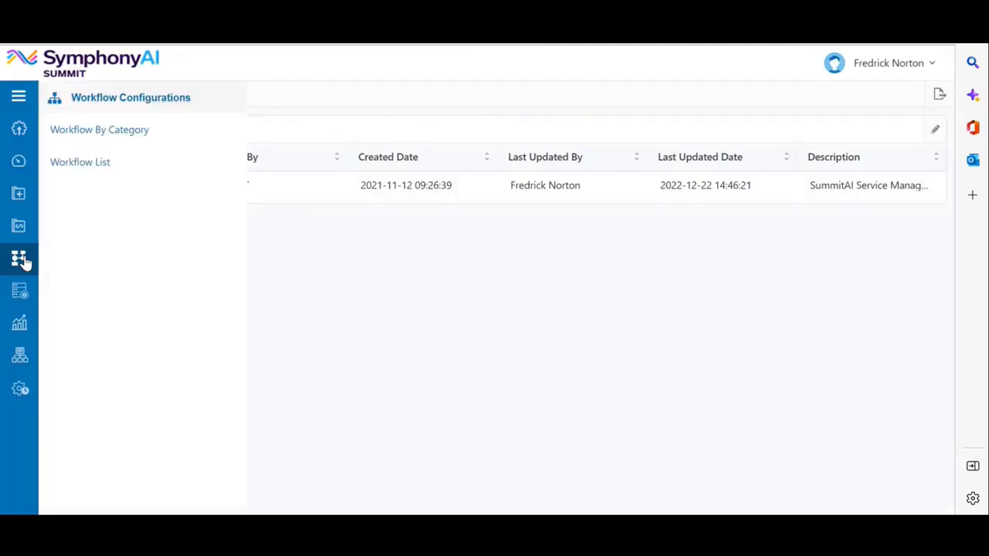
click(102, 161)
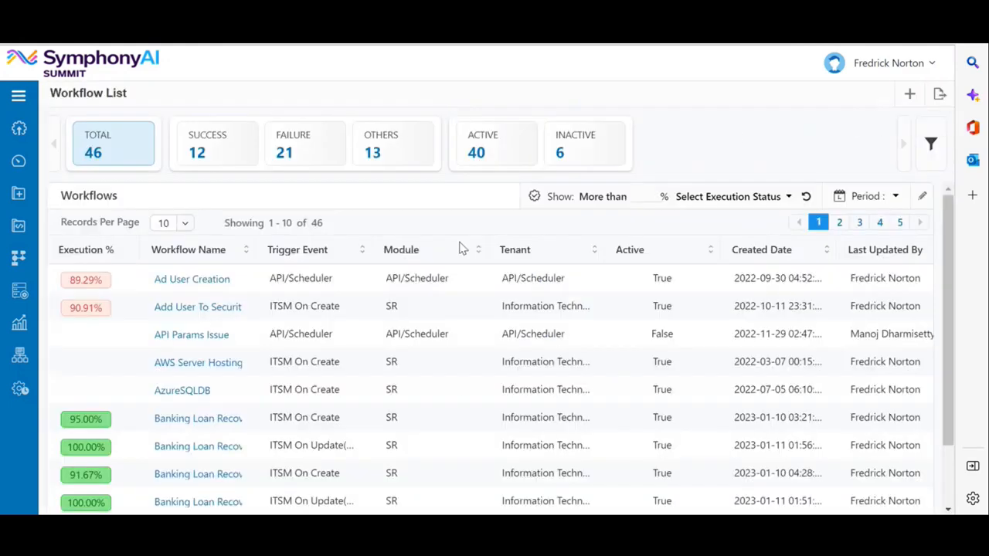
scroll(454, 302, down, 1)
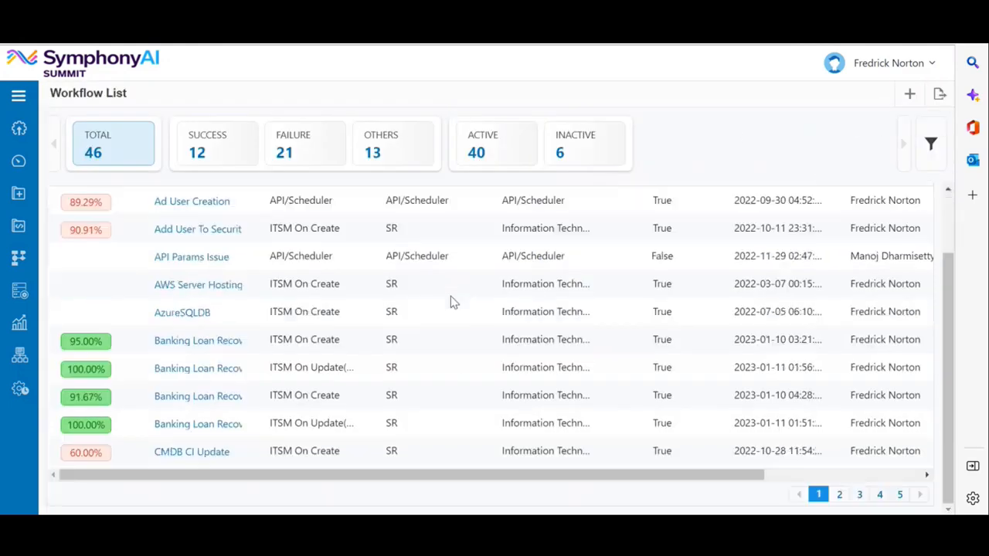
click(859, 496)
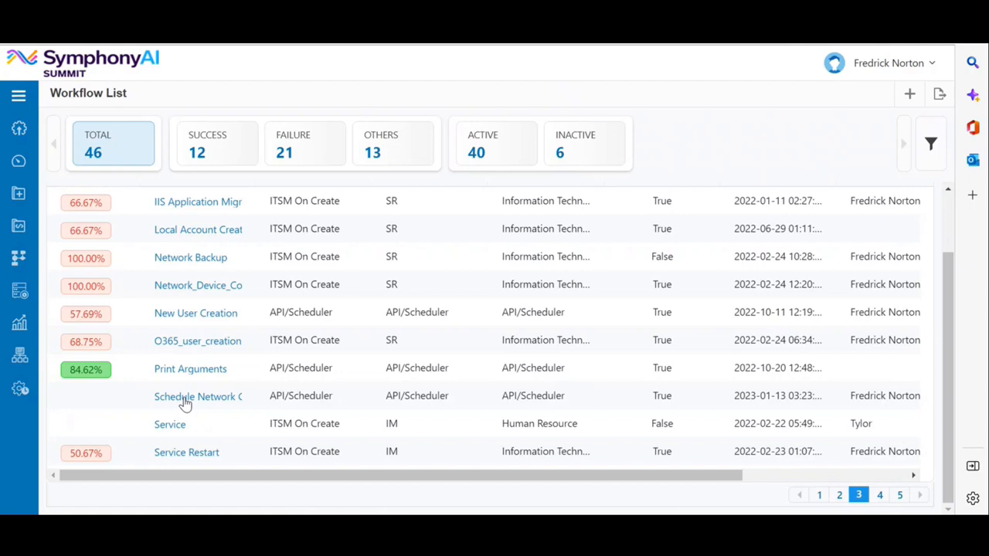
click(185, 399)
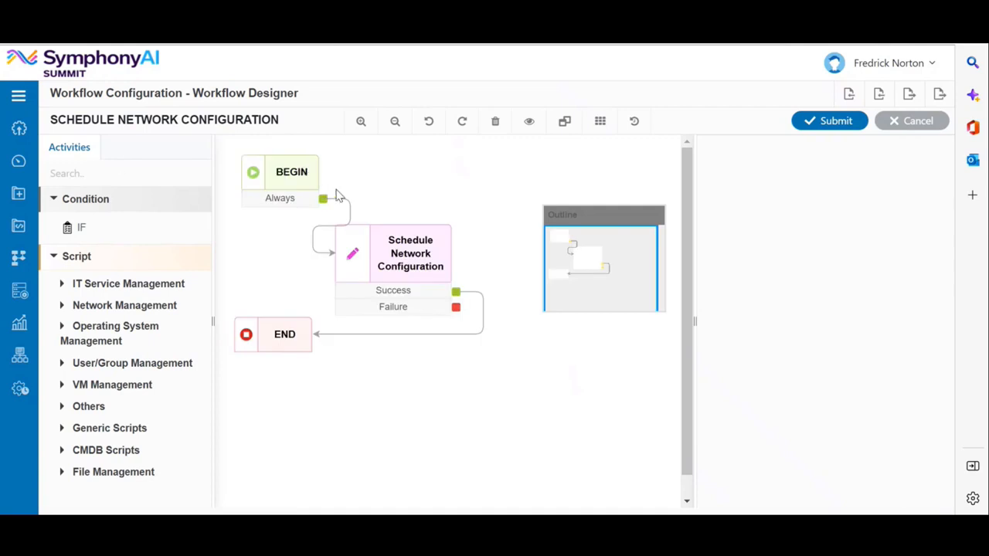
Review the Begin node's workflow configuration and the script and parameter details of the Schedule Network Configuration activity
double_click(301, 175)
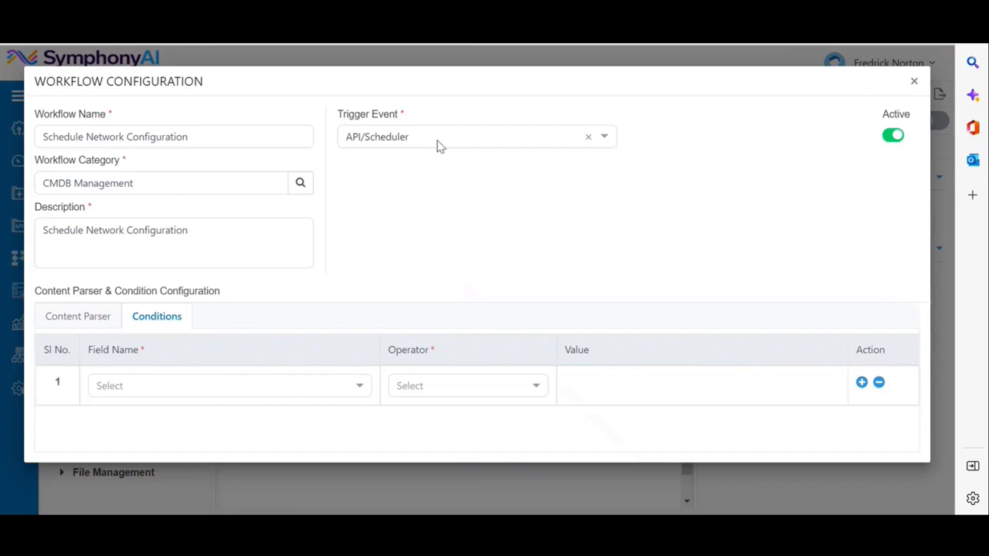
click(914, 81)
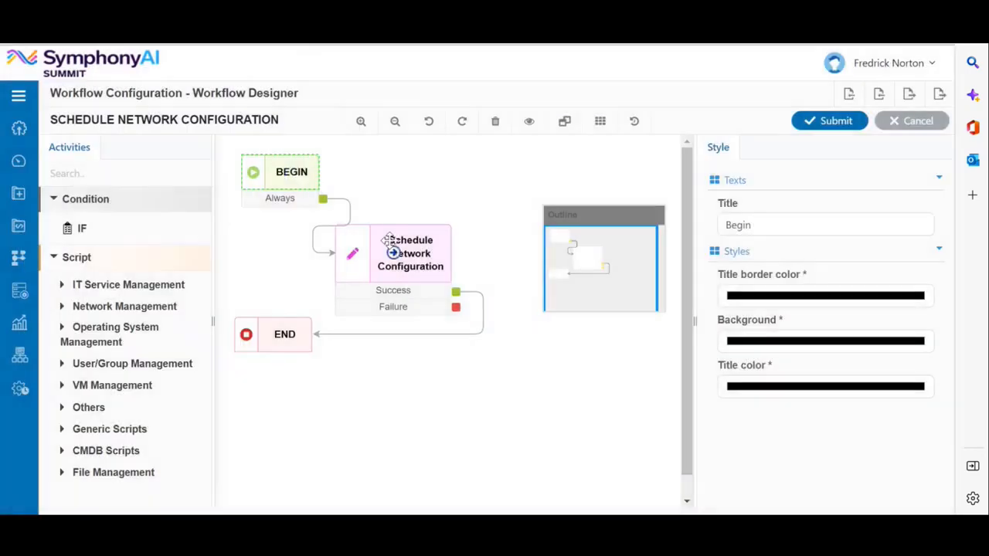
click(389, 249)
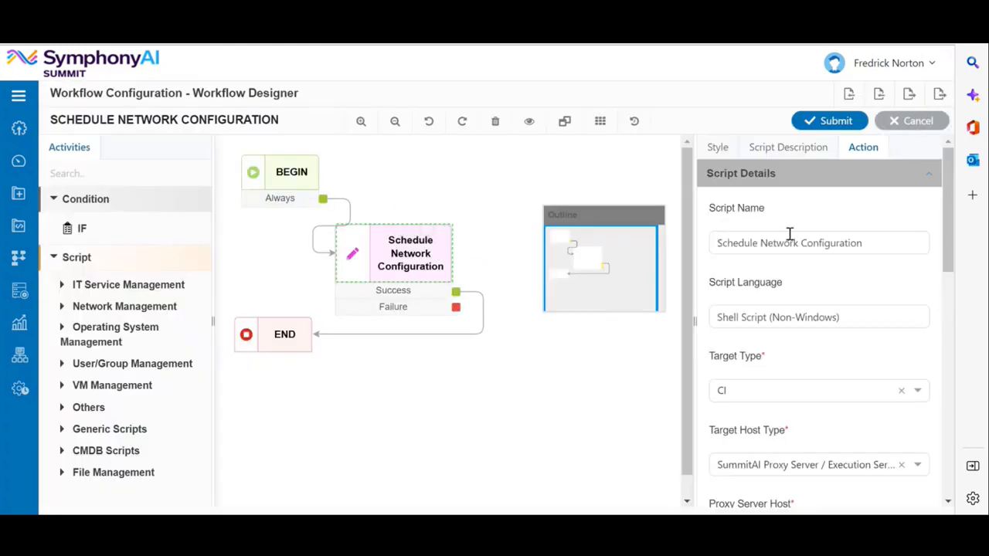
scroll(818, 309, down, 1)
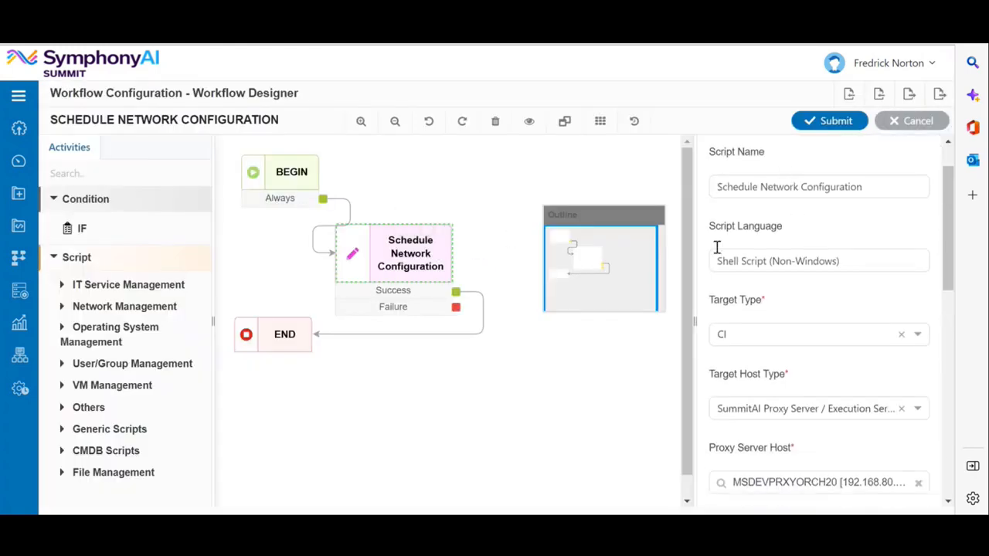
scroll(762, 260, down, 2)
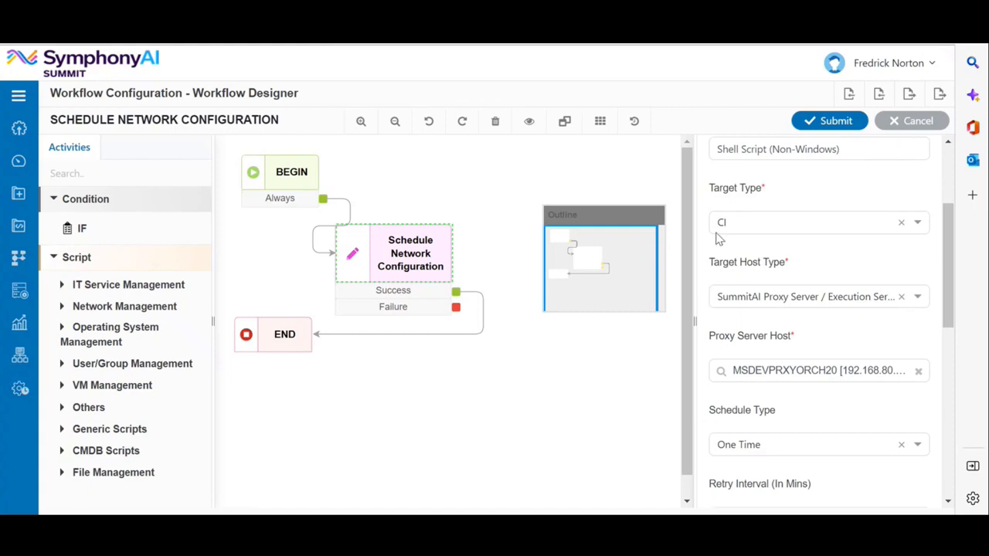
scroll(780, 353, down, 1)
scroll(781, 353, down, 1)
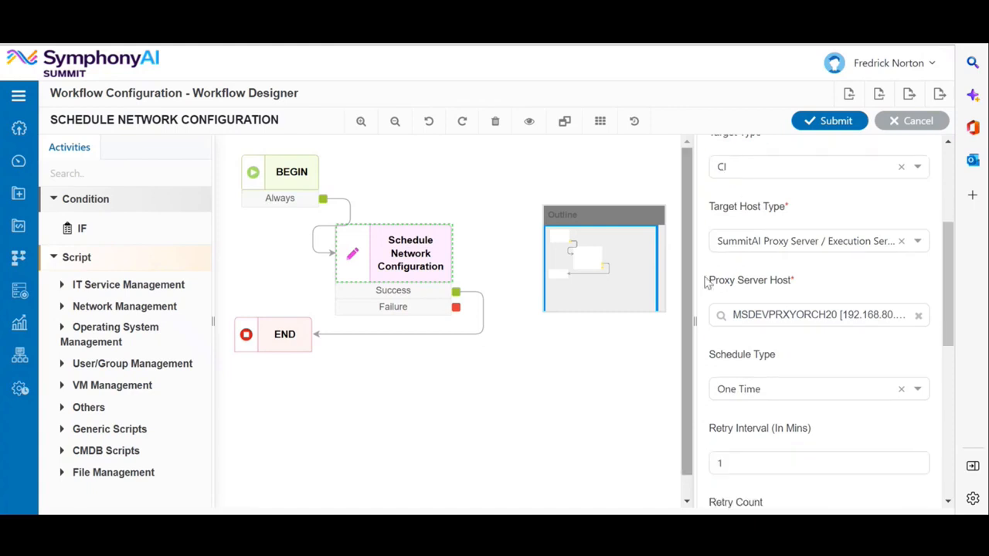
scroll(821, 337, down, 2)
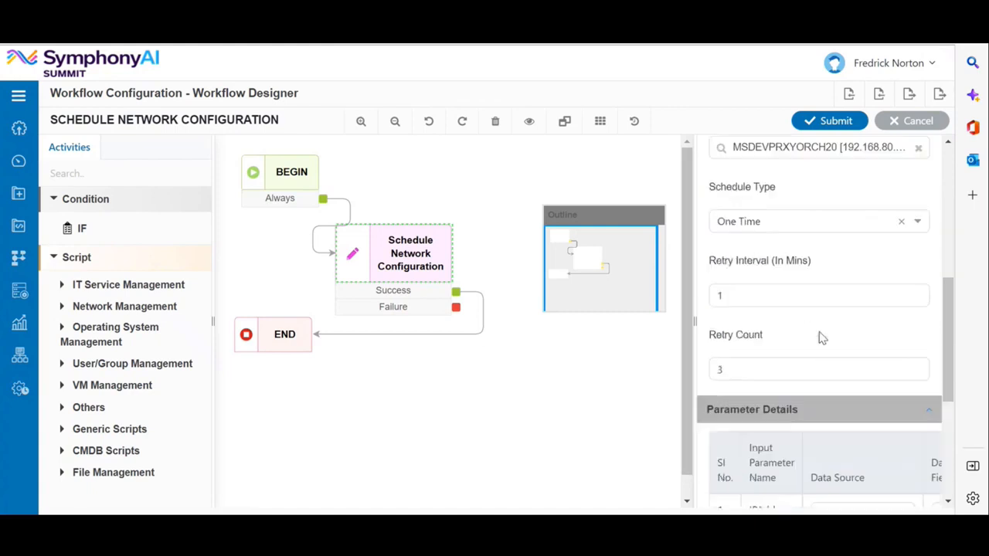
scroll(766, 340, down, 1)
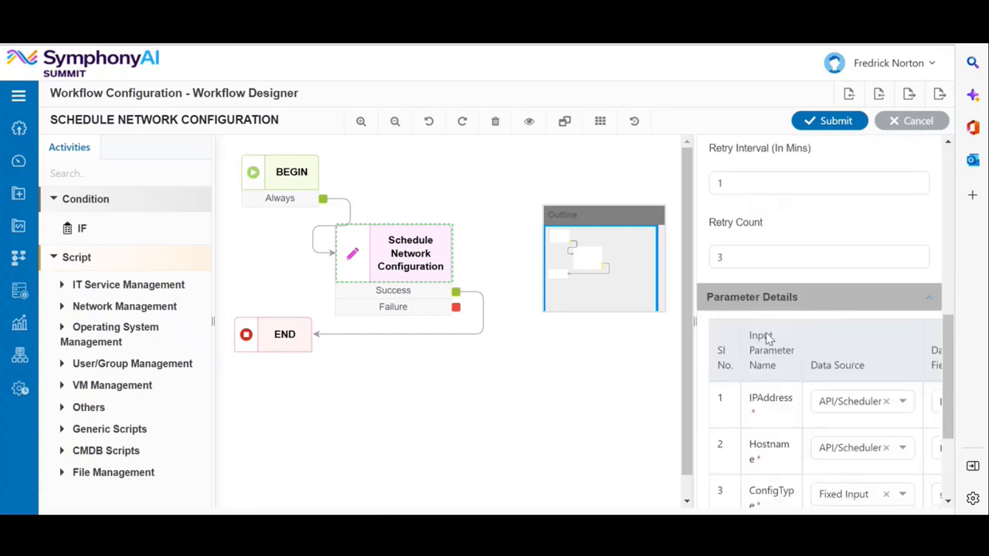
Submit the Schedule Network Configuration workflow and dismiss the notification
click(811, 126)
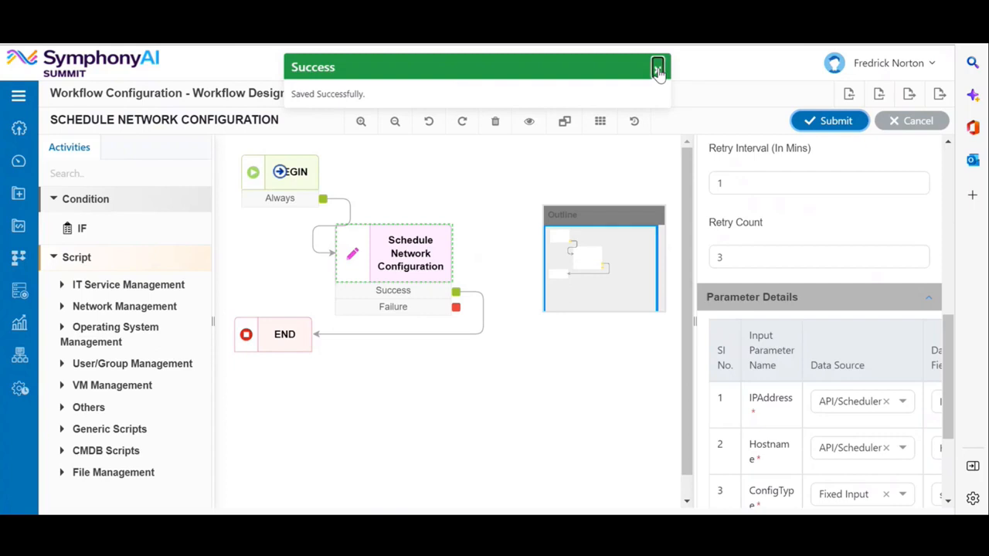
click(658, 72)
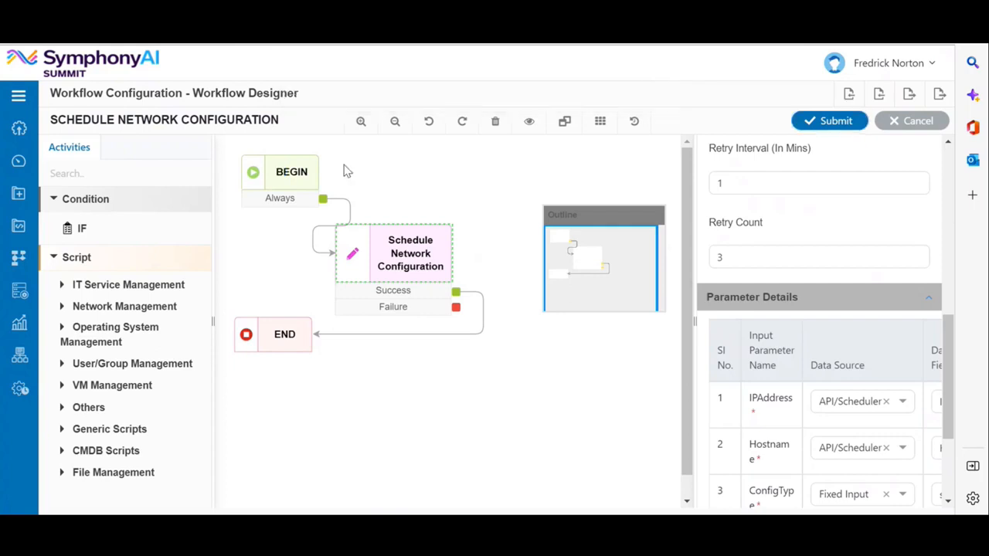
Create a new automation scheduler and name it "Network Configuration backup scheduler"
click(17, 391)
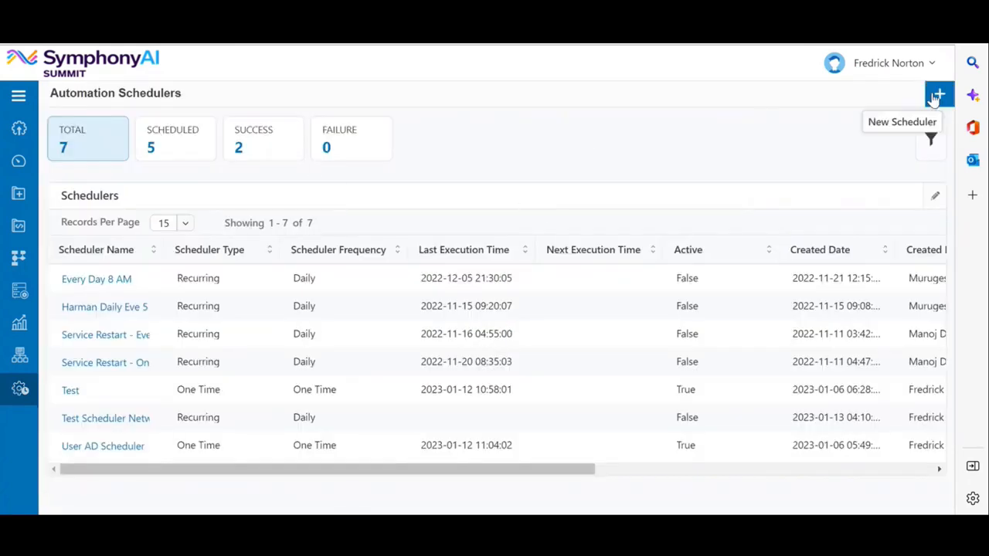
click(937, 96)
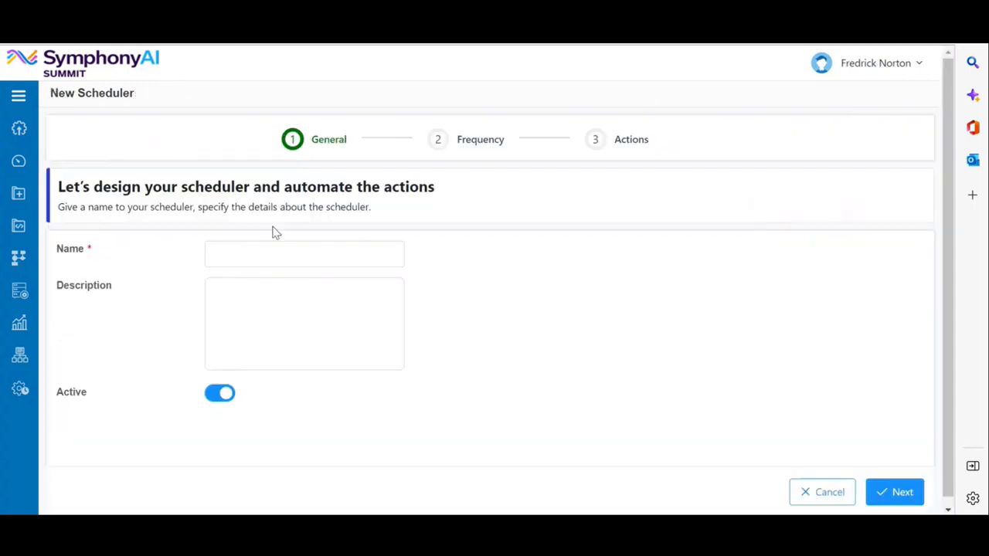
click(241, 254)
text(Network Configuration)
text(backup scheduler)
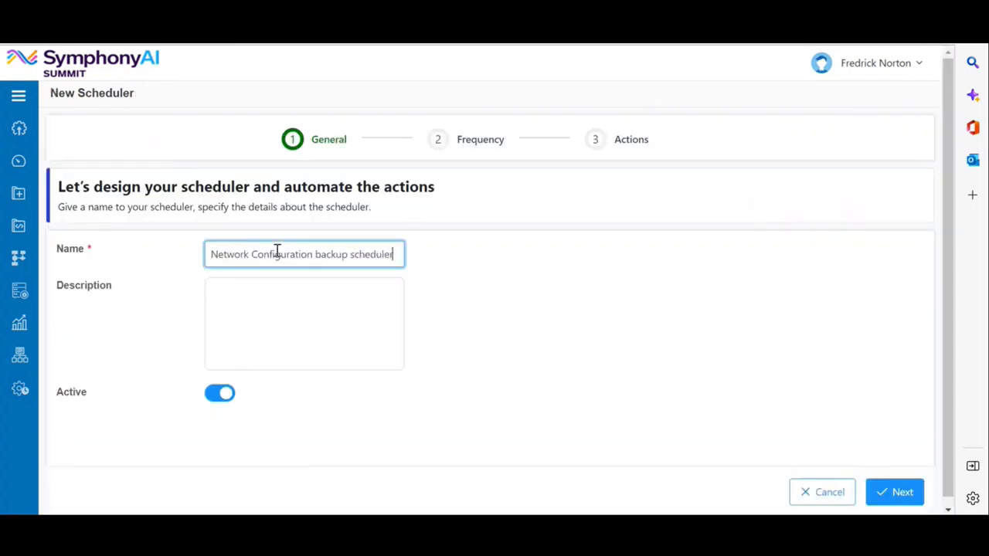
Copy the scheduler's name into its description and continue to the frequency settings
drag(392, 254, 185, 235)
key(ctrl+c)
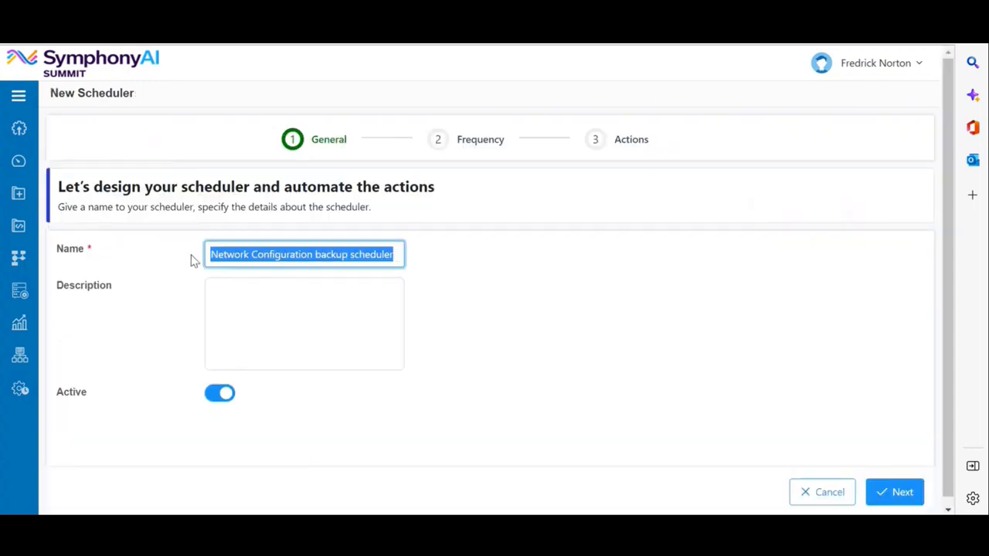
click(221, 291)
key(ctrl+v)
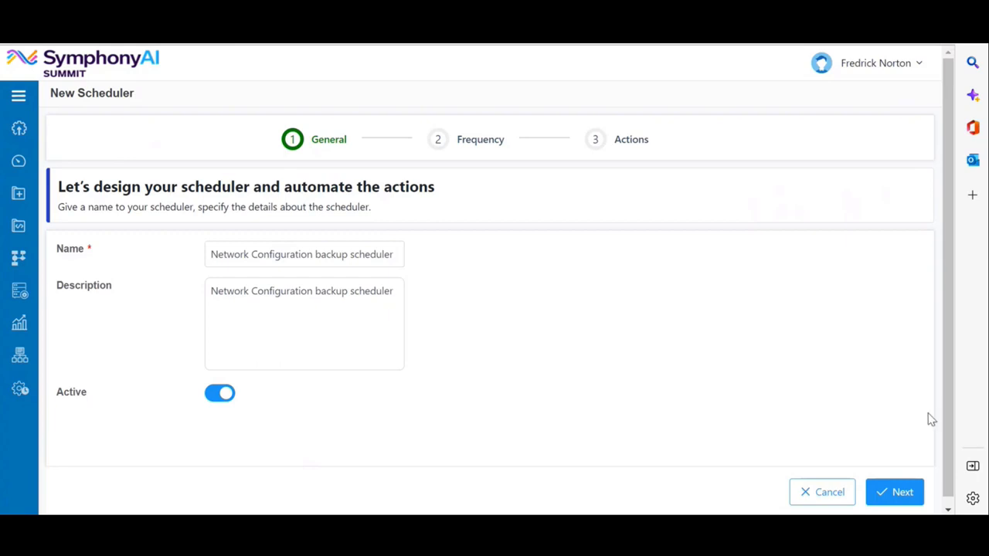
click(885, 493)
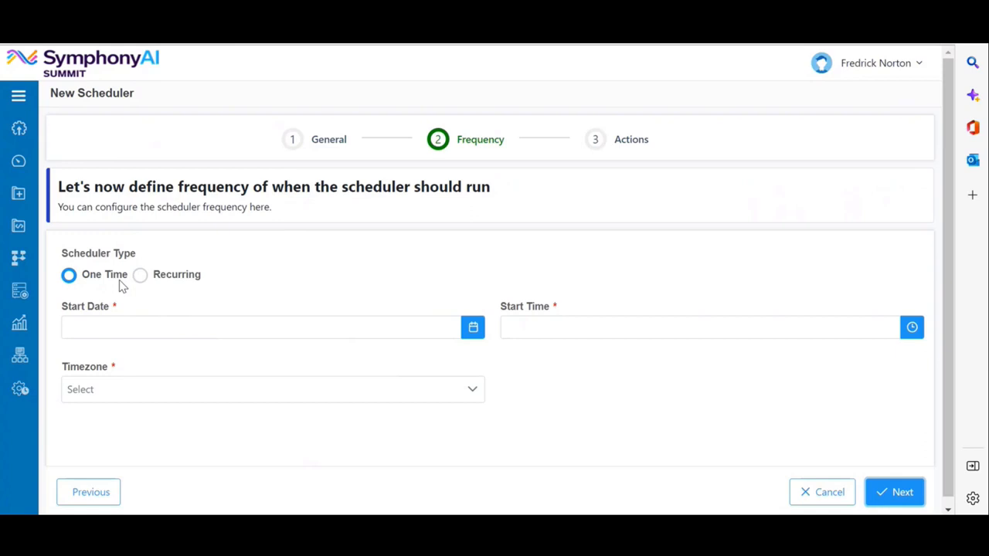
click(124, 338)
click(612, 337)
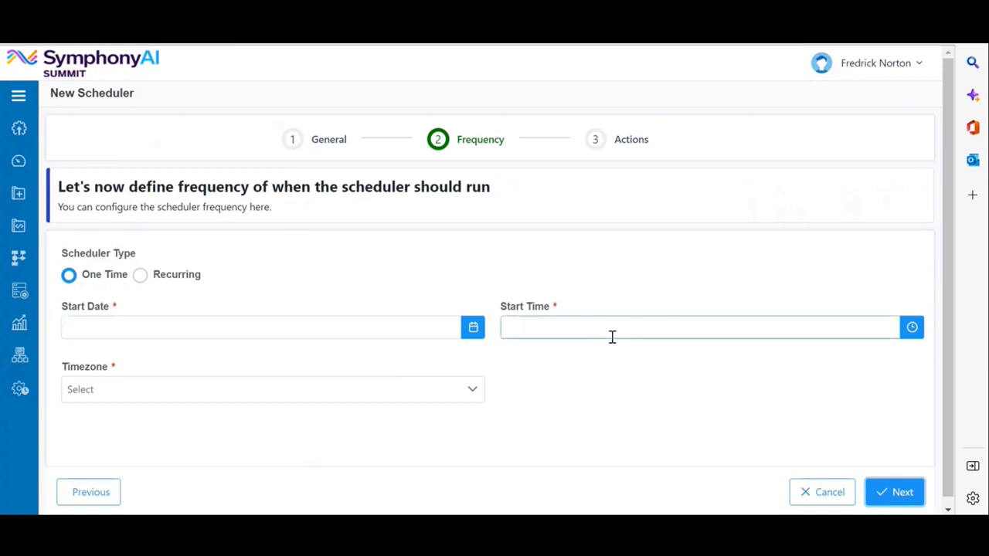
click(464, 398)
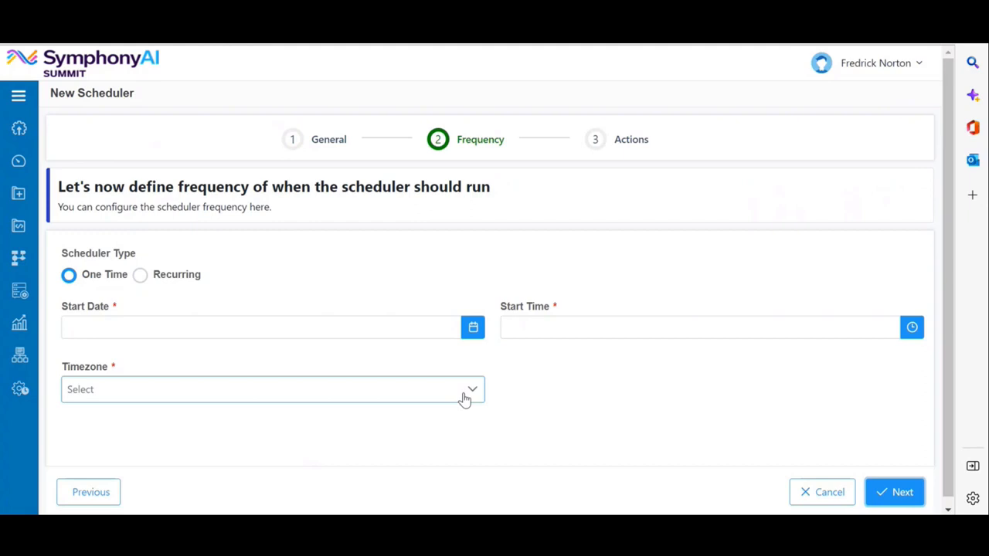
Set the scheduler type to Recurring and review the daily schedule and end type options
click(140, 276)
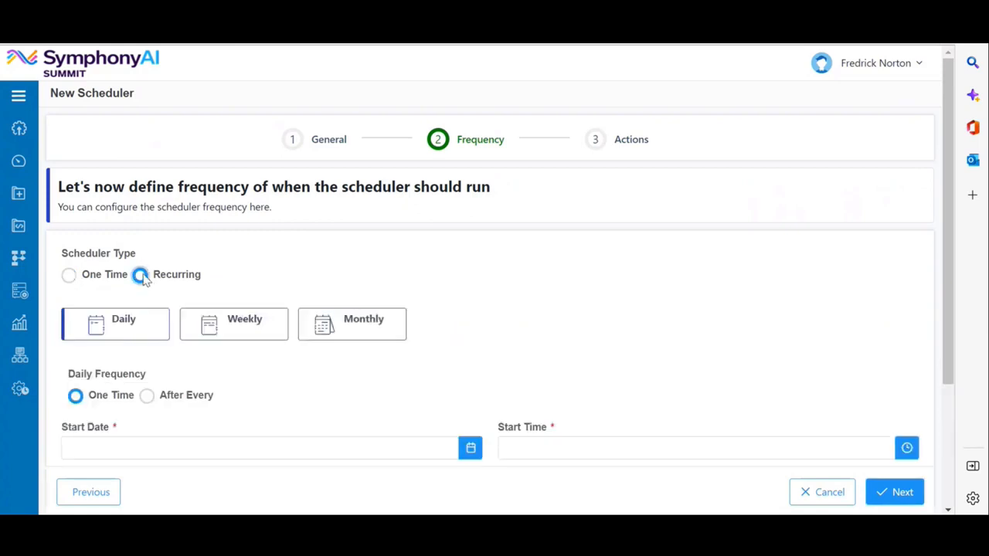
scroll(170, 287, down, 2)
scroll(173, 288, up, 1)
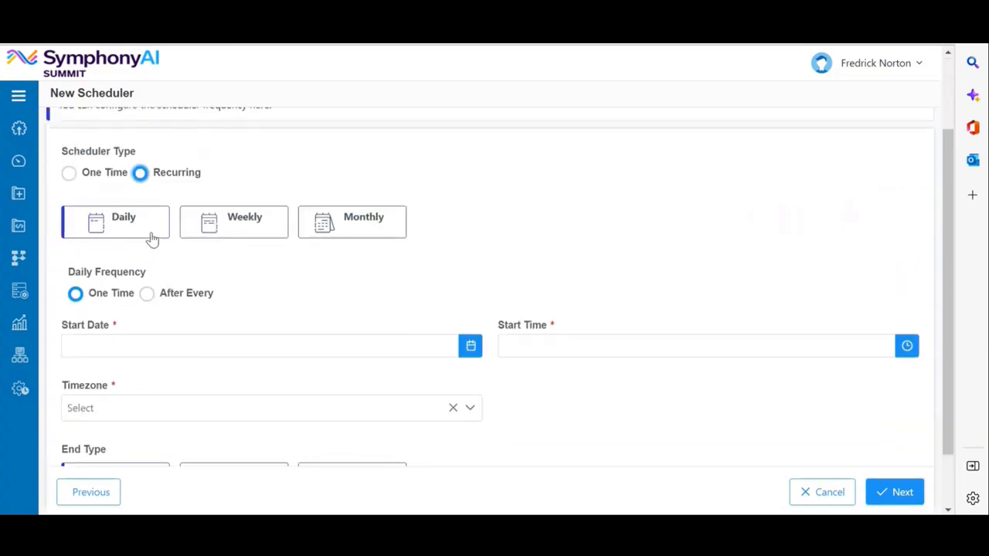
scroll(128, 322, down, 2)
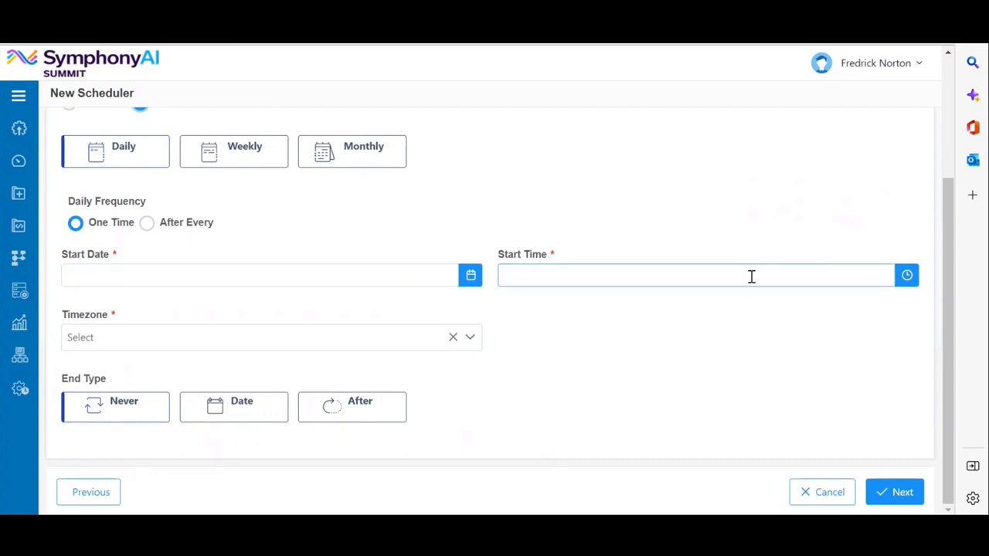
Switch the daily frequency to After Every and review its interval, start, end and timezone fields
click(147, 223)
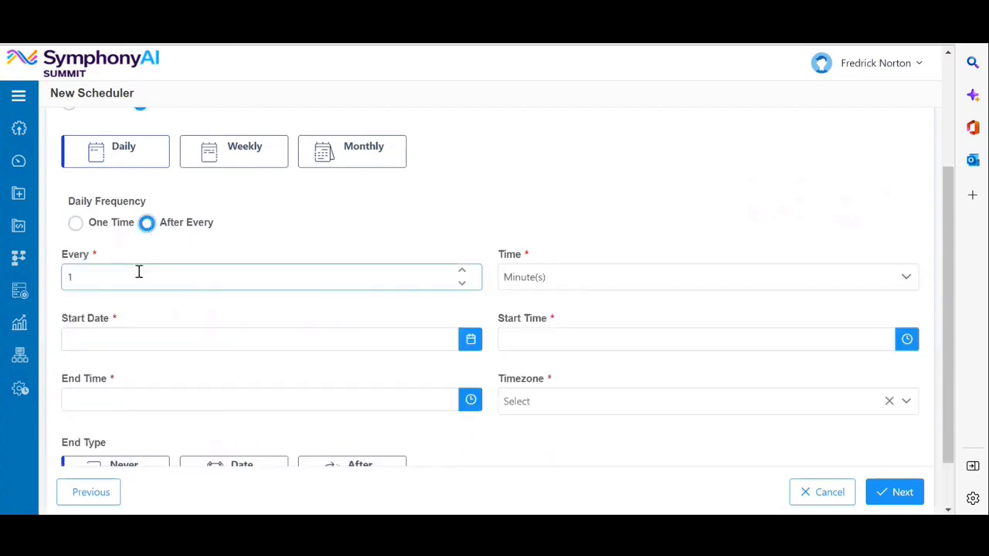
scroll(319, 400, down, 1)
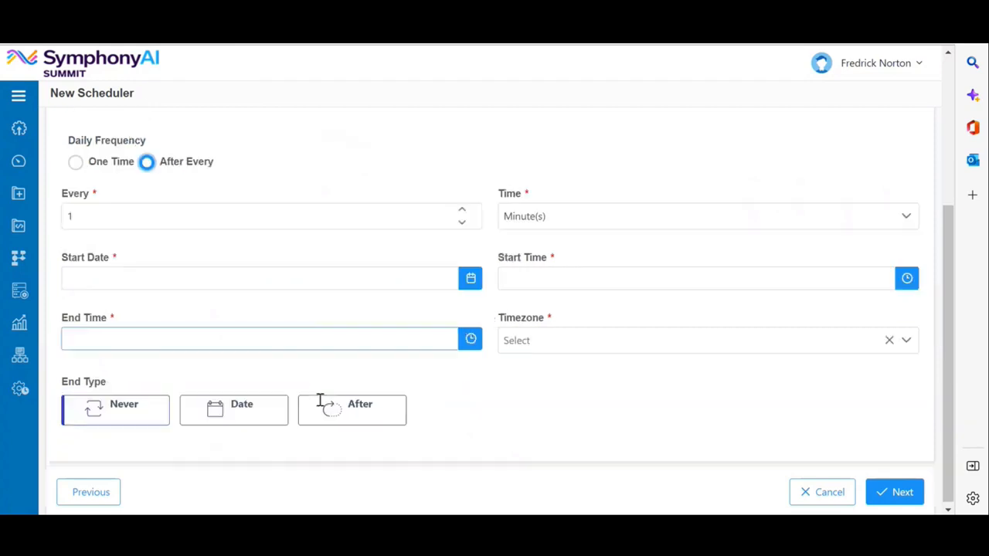
scroll(319, 406, up, 2)
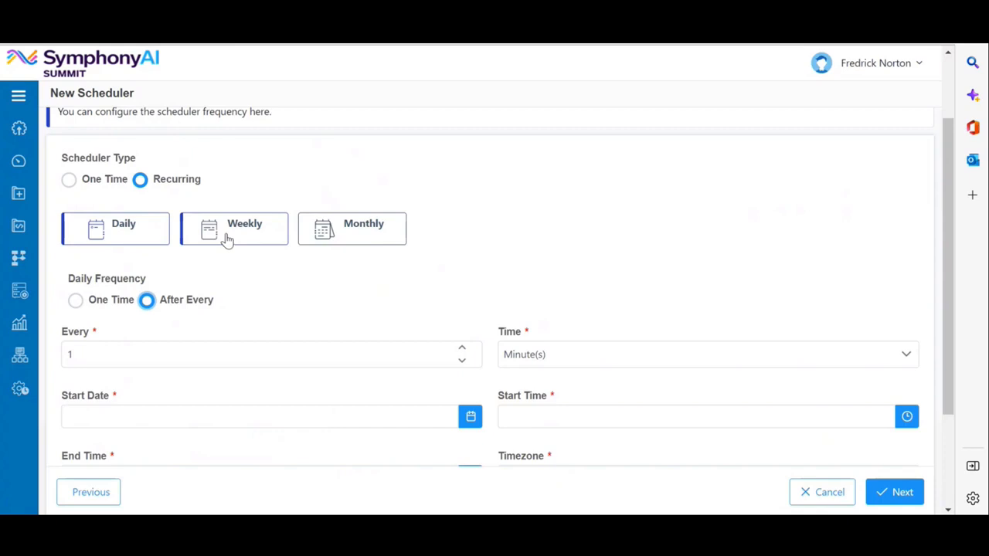
Examine the Weekly and Monthly recurrence options, including the choices for the monthly date and month
click(228, 241)
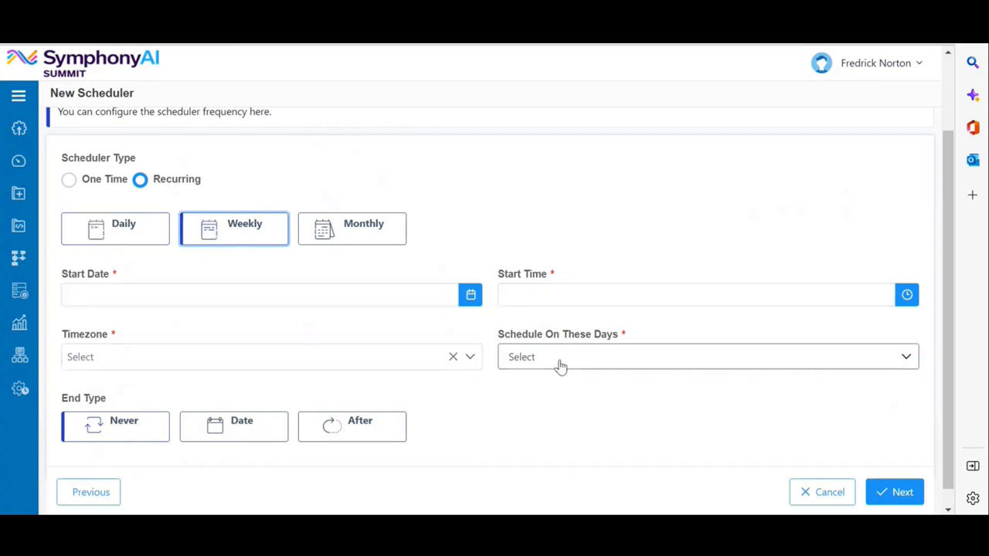
click(353, 234)
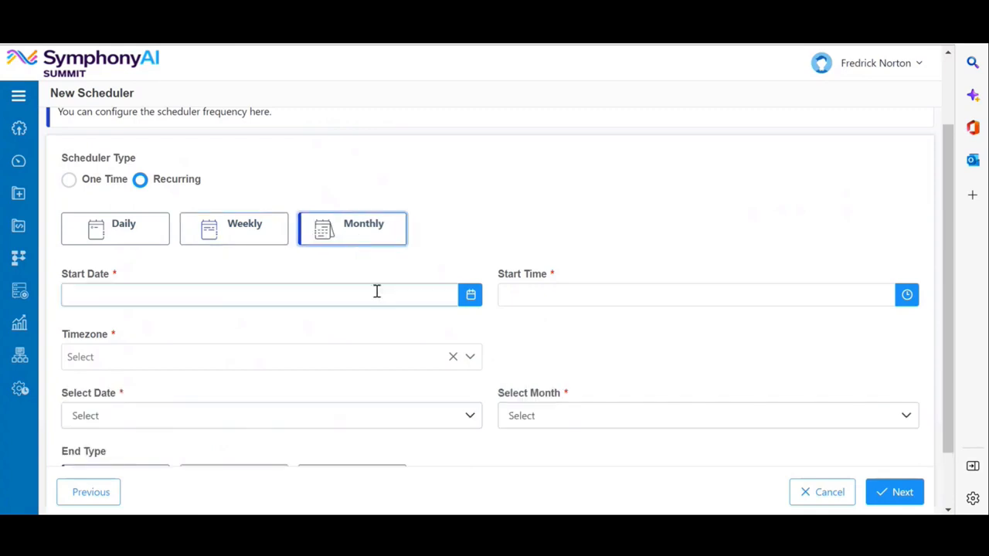
scroll(377, 292, down, 1)
click(662, 361)
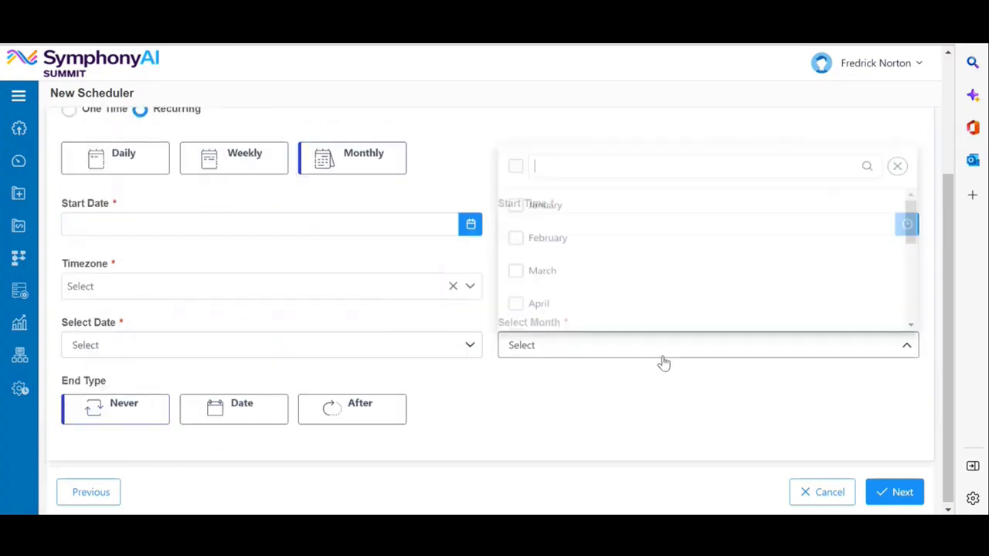
click(363, 356)
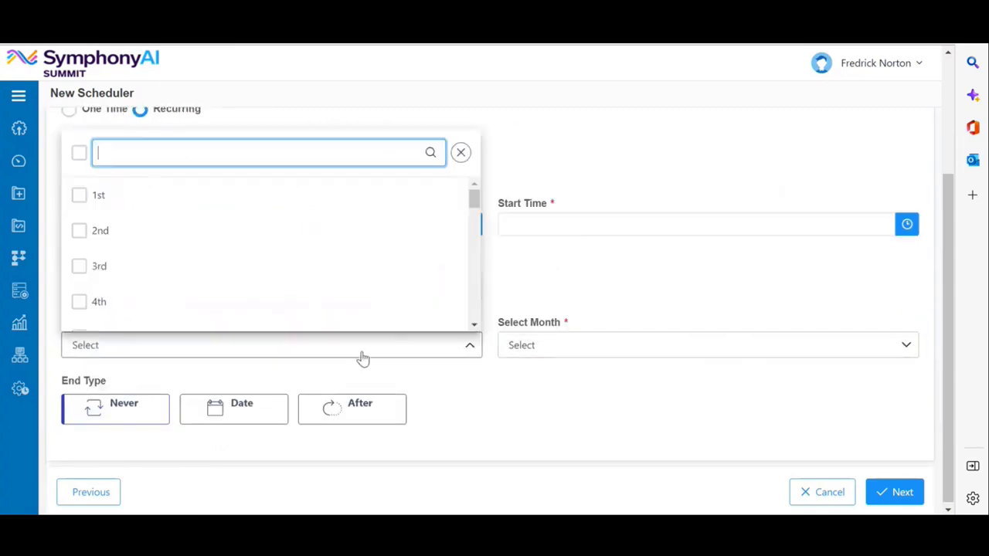
click(534, 406)
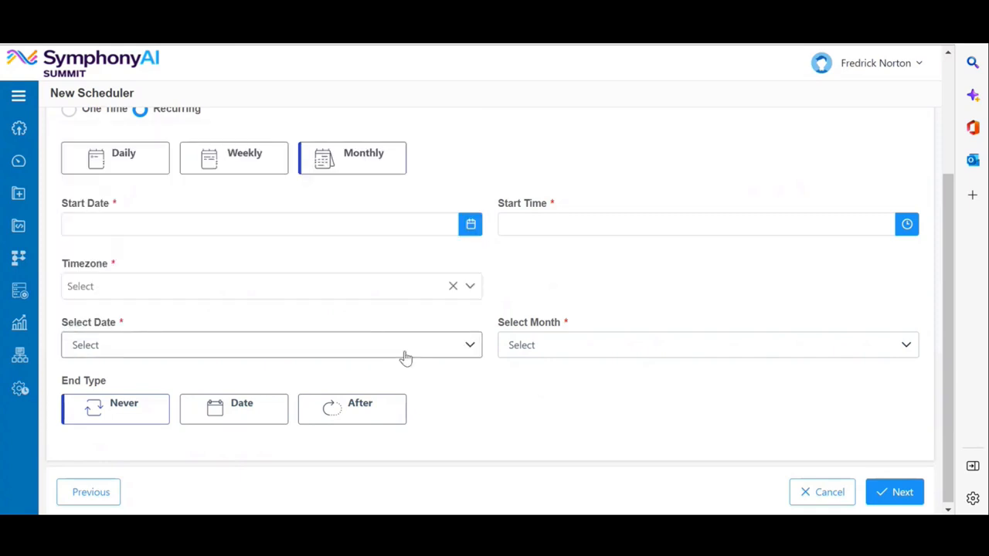
scroll(331, 267, up, 1)
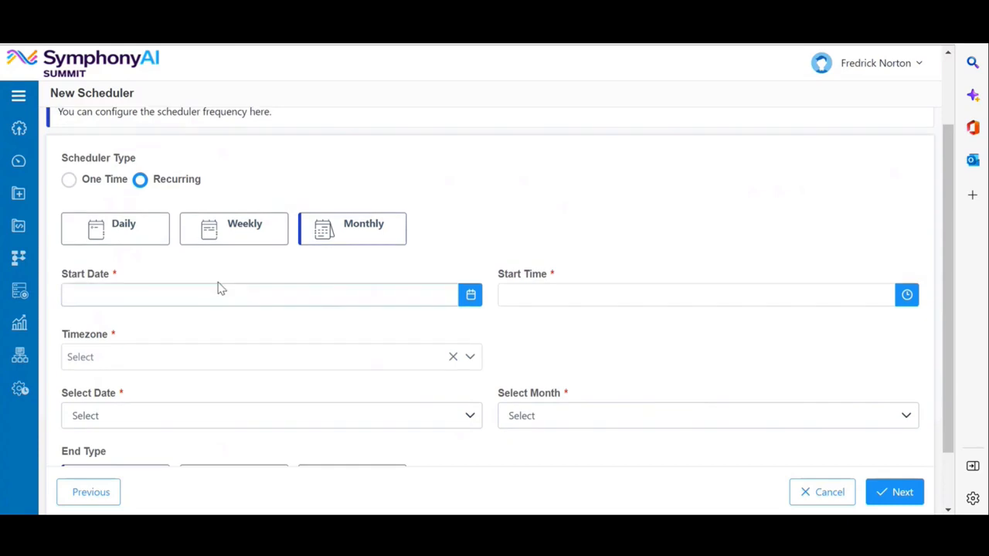
Set the scheduler to recur weekly, starting on 01/19/2023 at 08:00
click(255, 228)
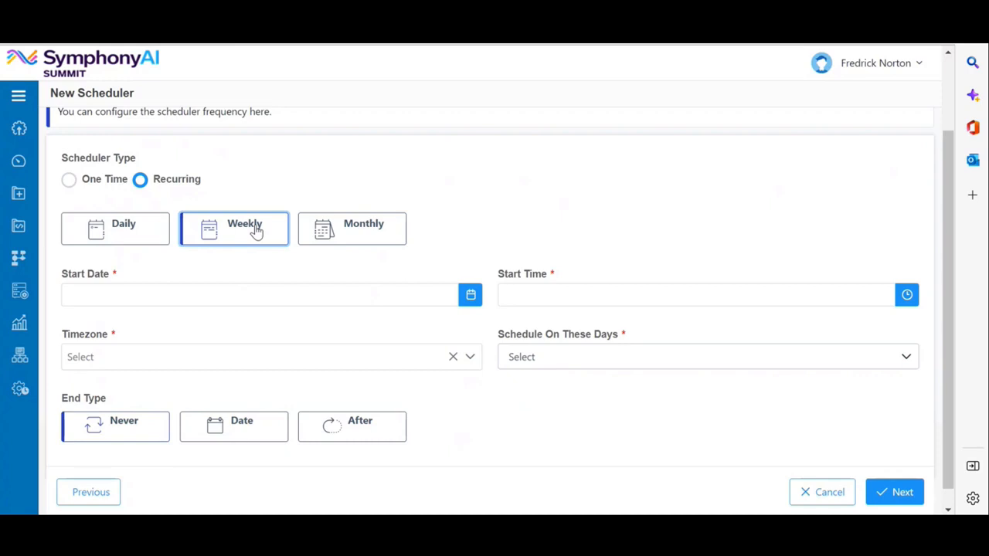
click(261, 295)
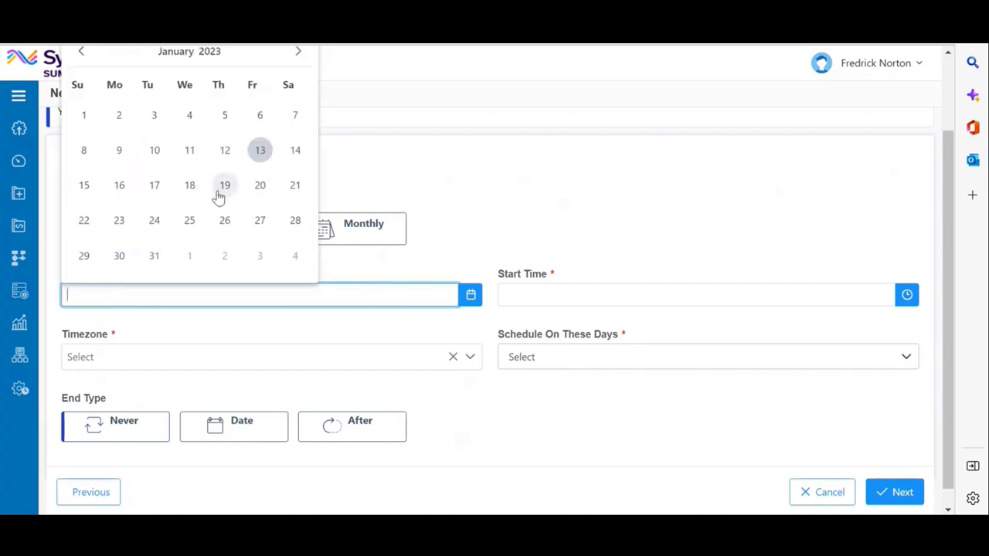
click(220, 196)
click(905, 295)
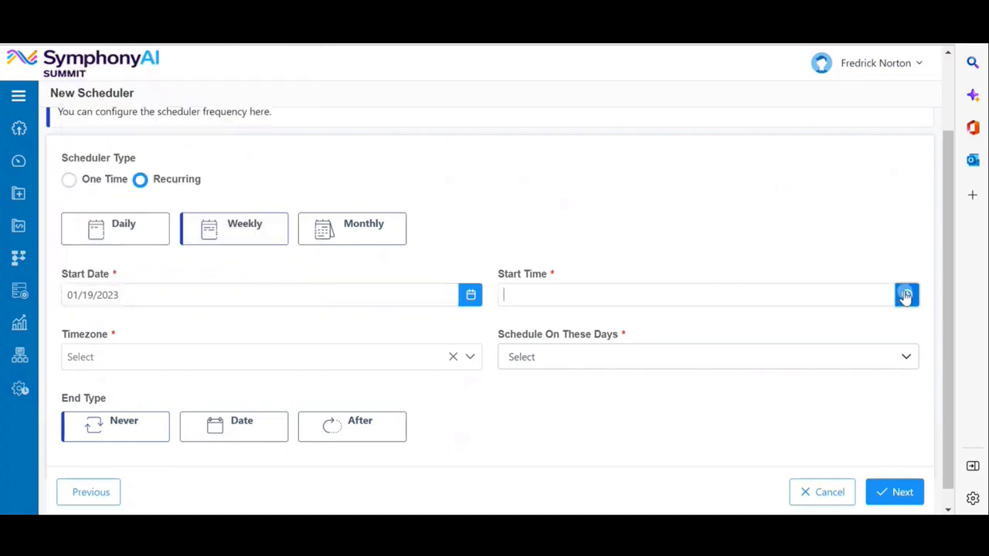
Set the timezone to (UTC + 05:30) IST - India Standard Time and schedule the runs on Monday
click(378, 356)
text(india)
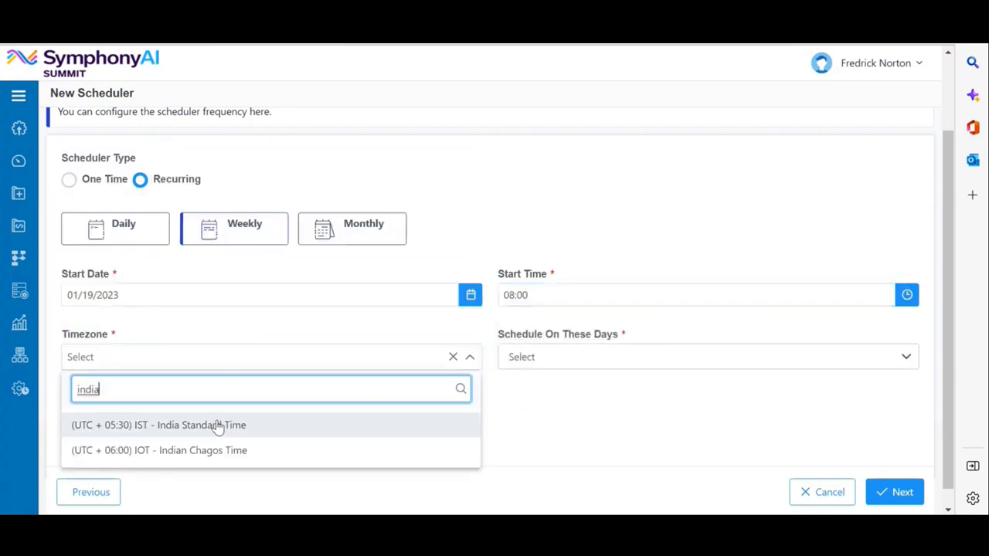
click(214, 424)
click(617, 357)
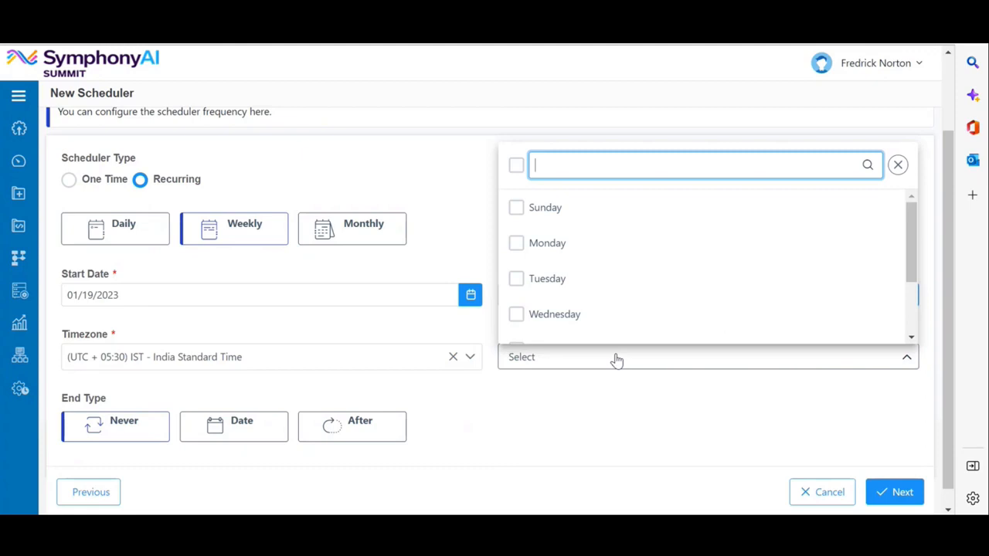
click(560, 248)
Review the Date and After end types, keep the end type as Never, and continue to the scheduler's actions
scroll(580, 414, down, 2)
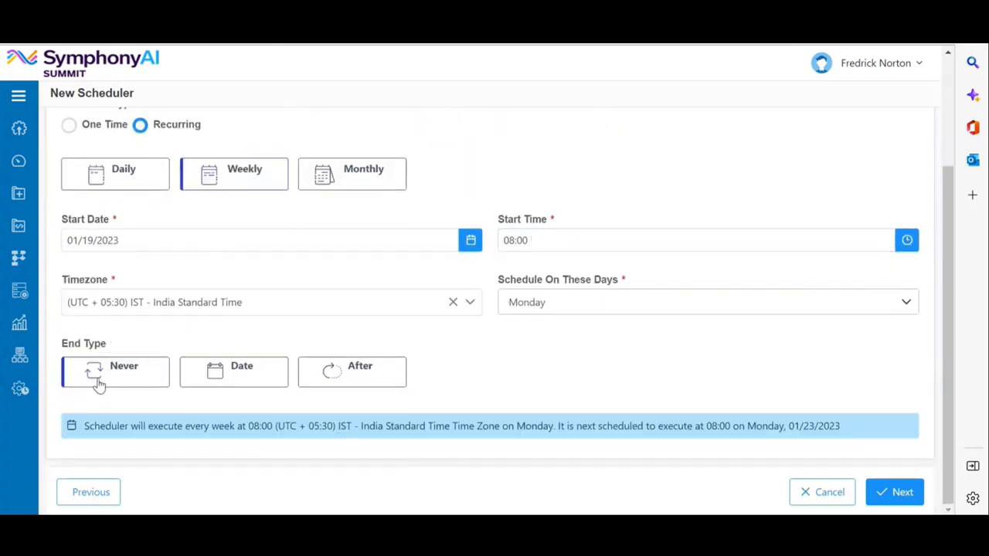
click(228, 388)
click(346, 371)
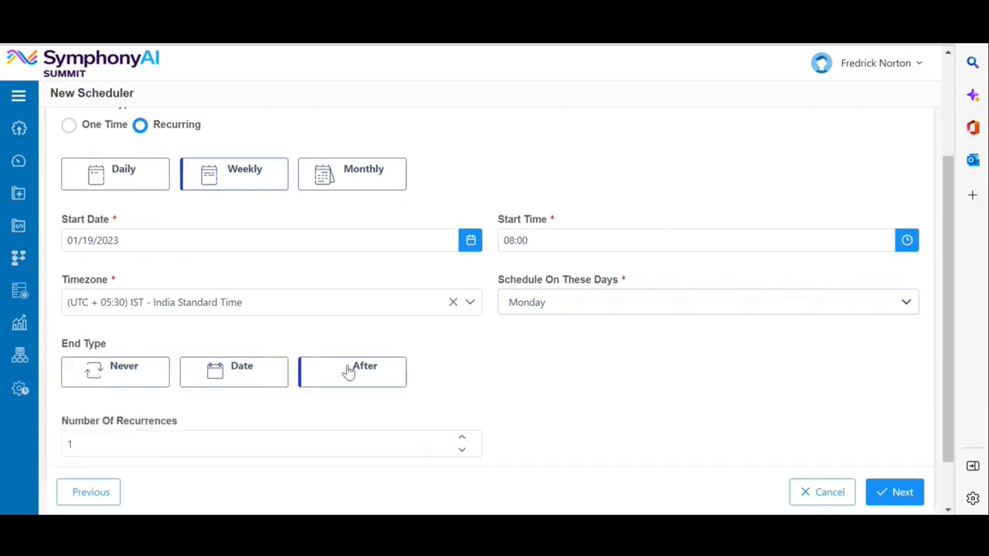
click(135, 373)
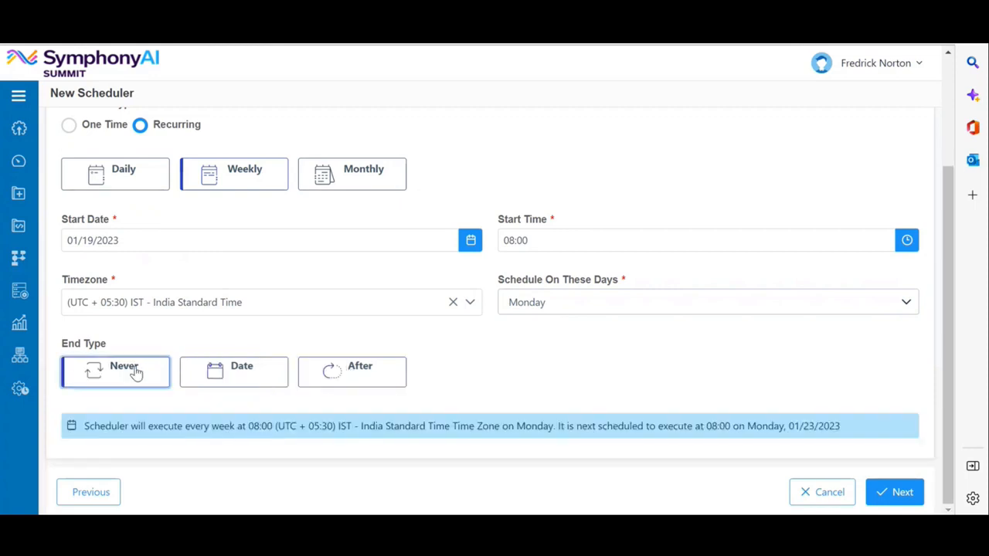
click(889, 504)
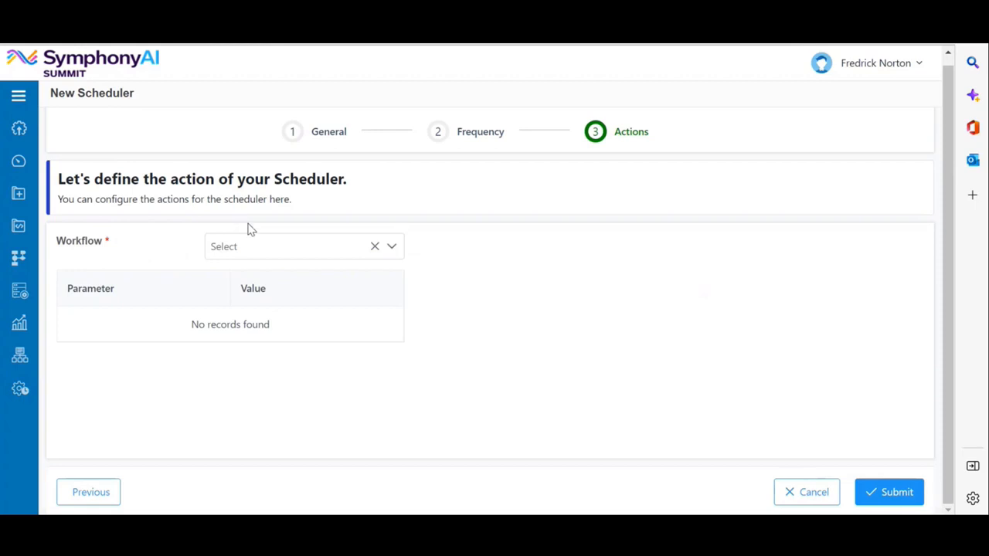
Assign the Schedule Network Configuration workflow with IP address 192.168.1.1 and host name "Console Network backup", and submit the new scheduler
click(394, 247)
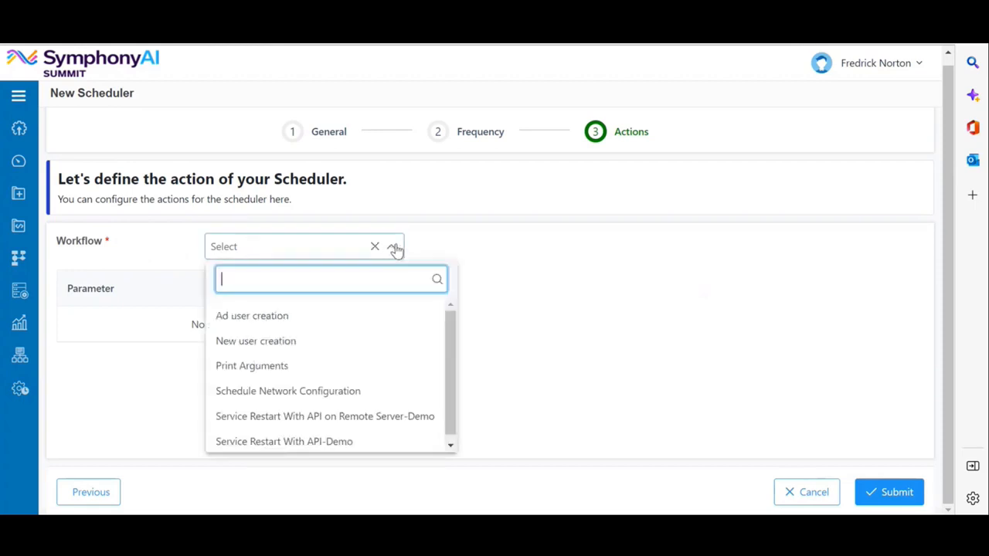
click(289, 394)
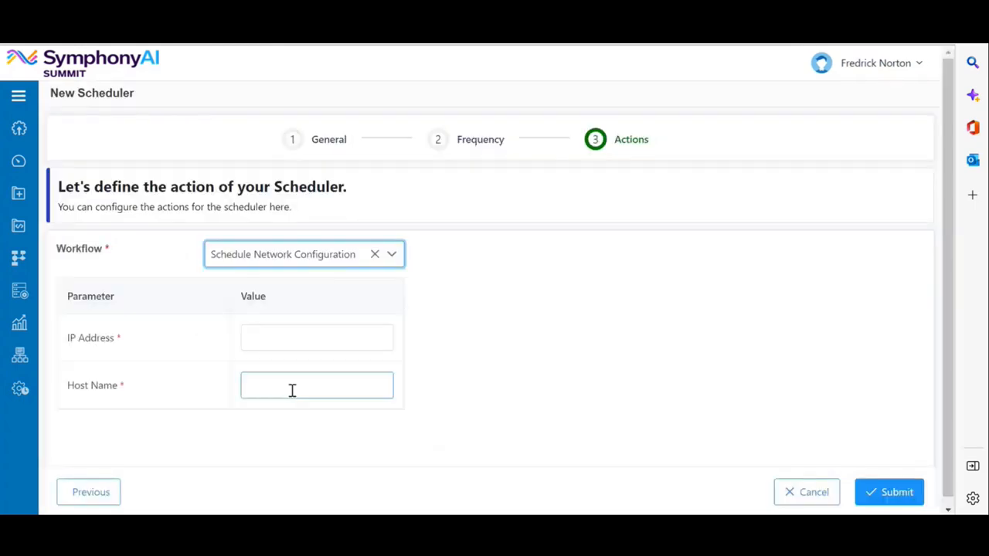
click(282, 347)
text(192.168.1.1)
click(252, 384)
text(Console Network backup)
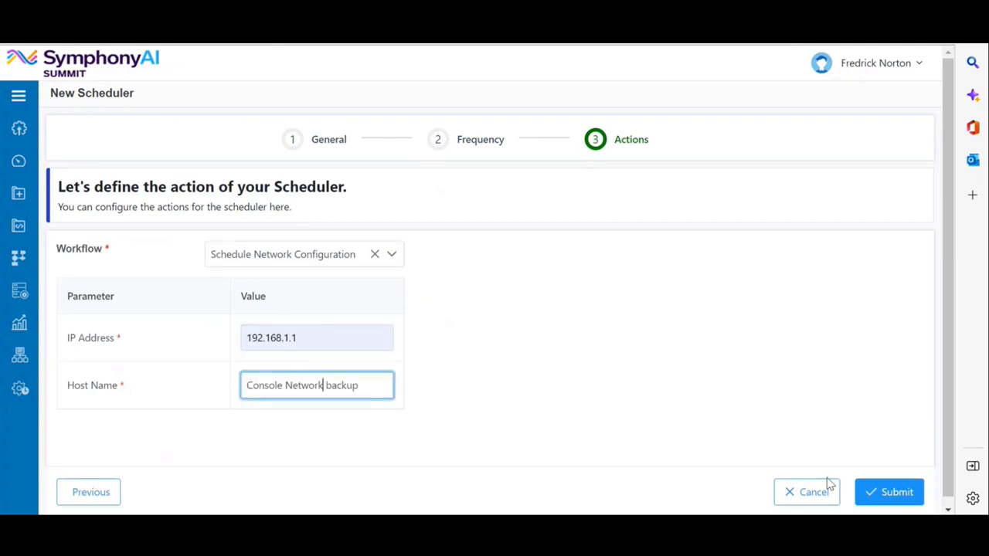
click(883, 496)
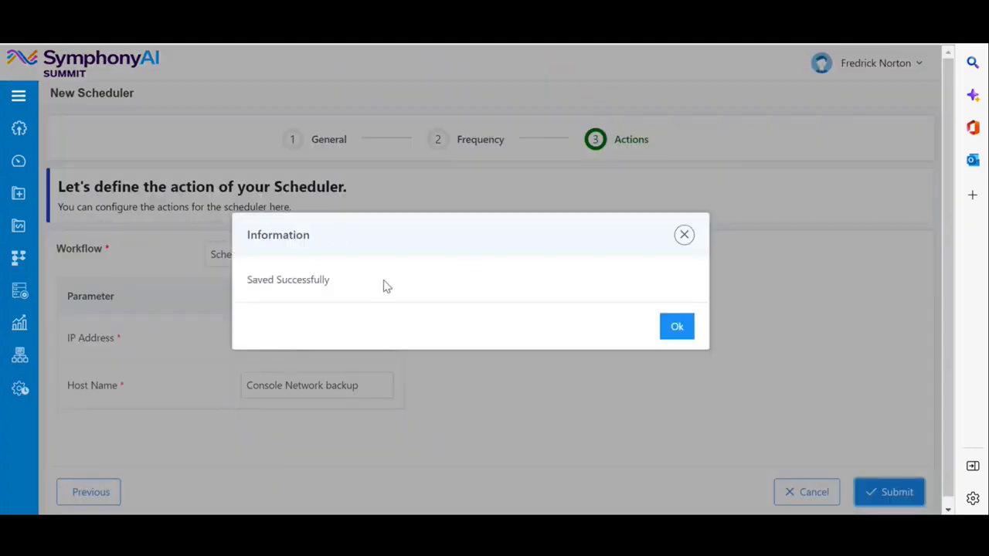
click(679, 333)
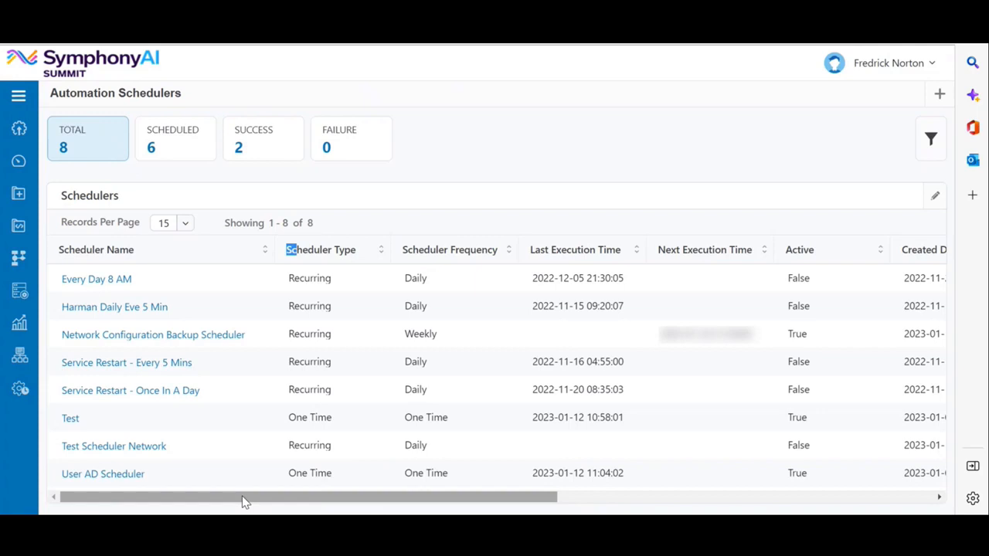
Edit the Network Configuration Backup Scheduler to make it inactive, keeping its frequency and actions, and submit the update
click(123, 336)
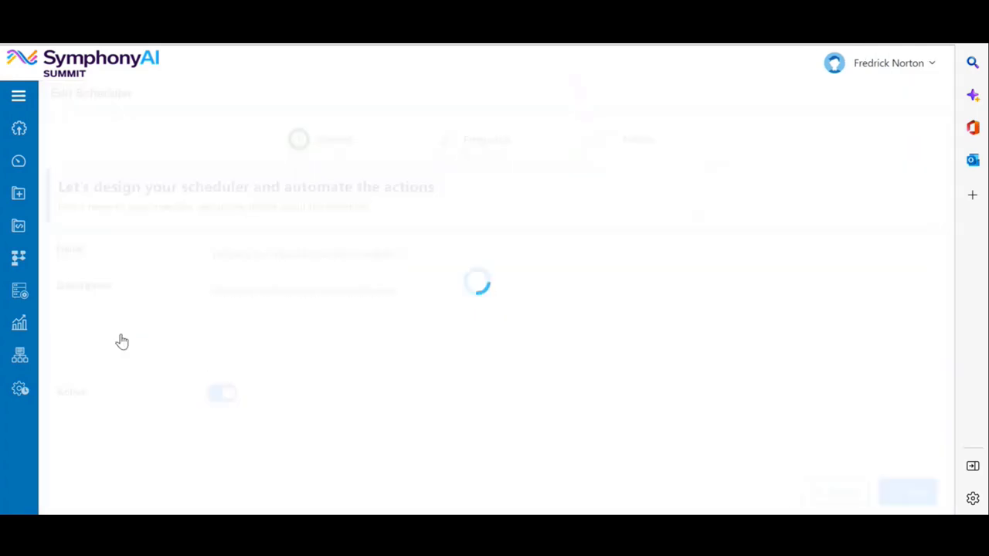
click(218, 395)
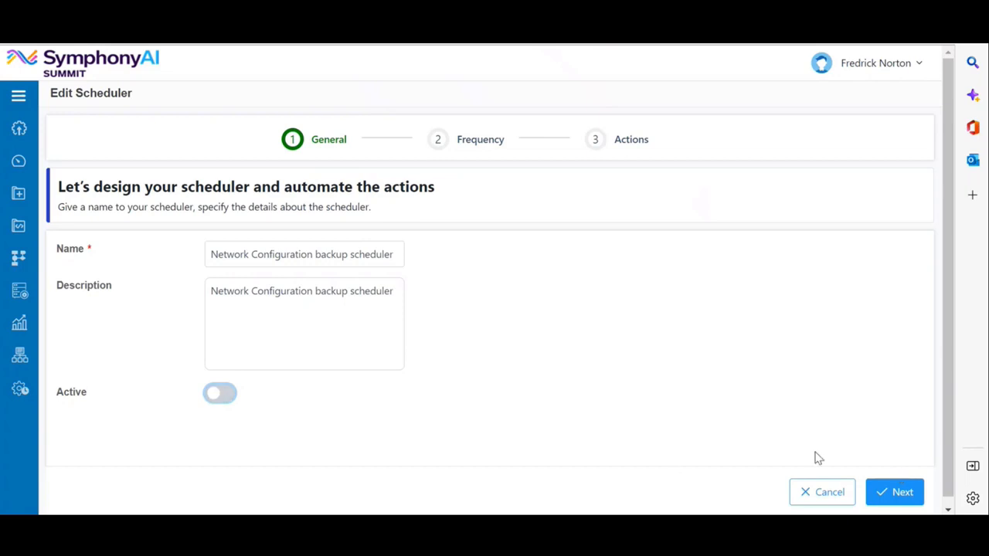
click(888, 493)
scroll(556, 419, down, 2)
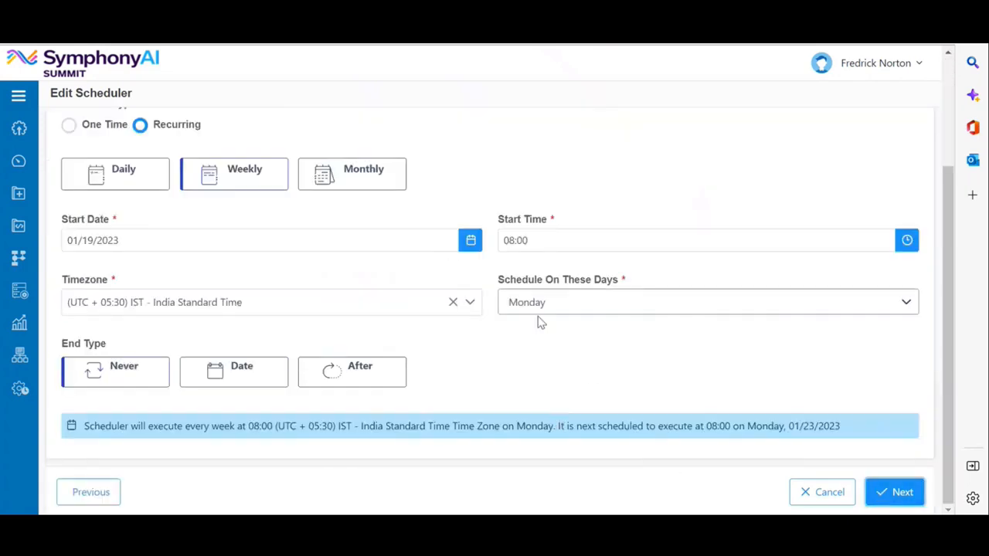
click(906, 485)
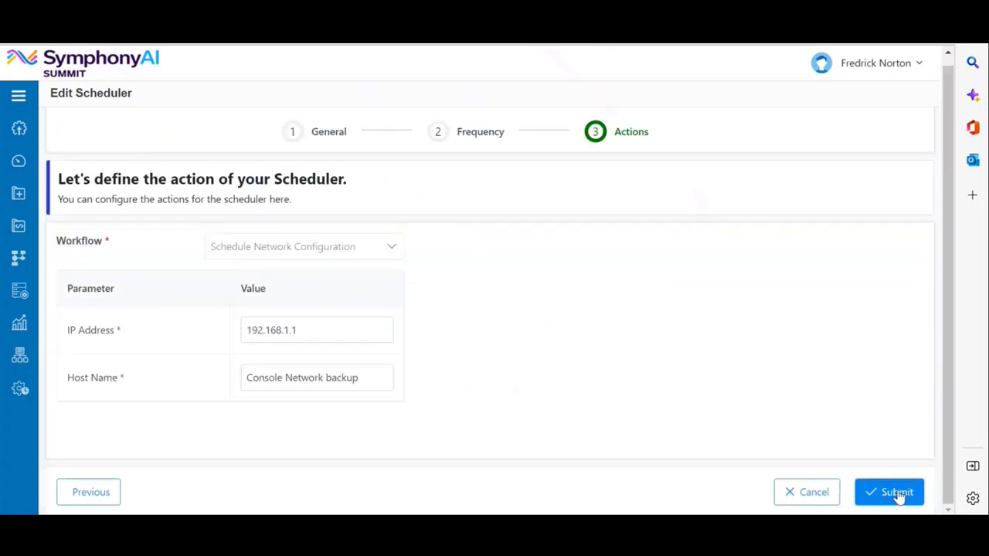
click(877, 498)
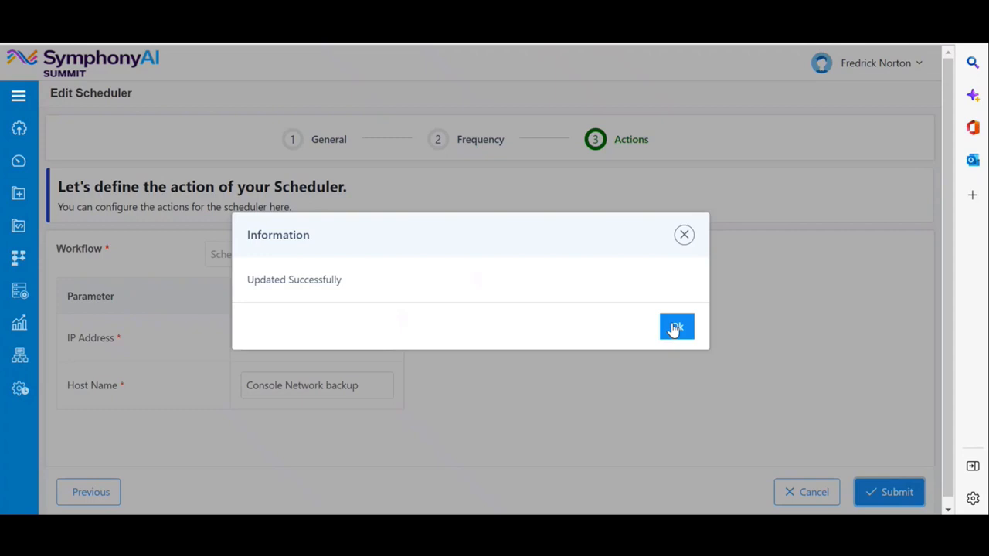
click(676, 327)
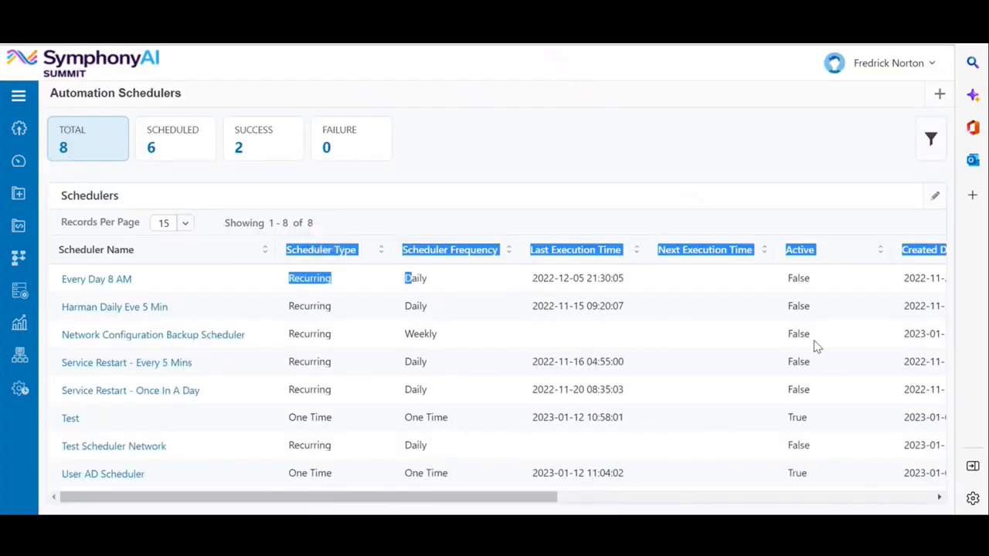
click(819, 248)
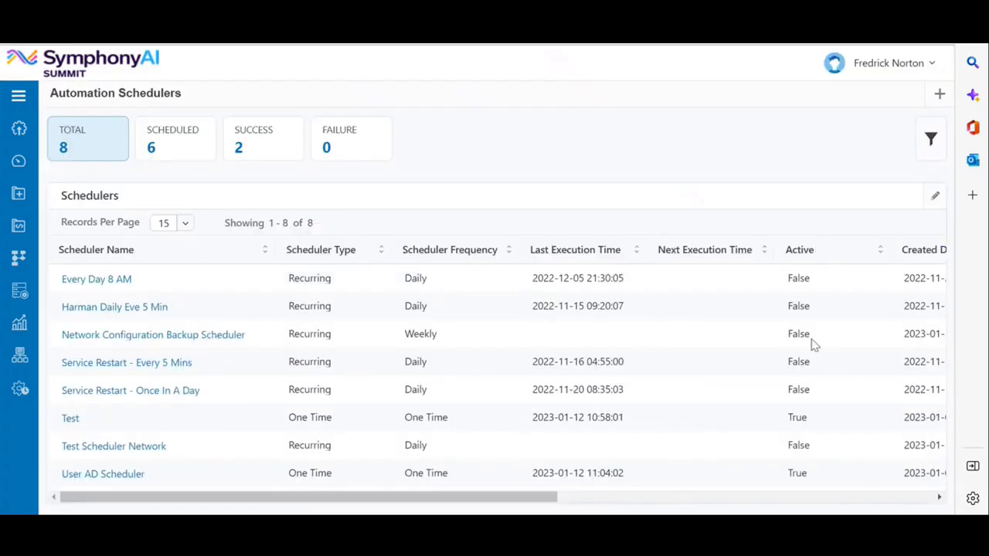
Reopen the Network Configuration Backup Scheduler, make it active again, and continue to its frequency settings
click(123, 335)
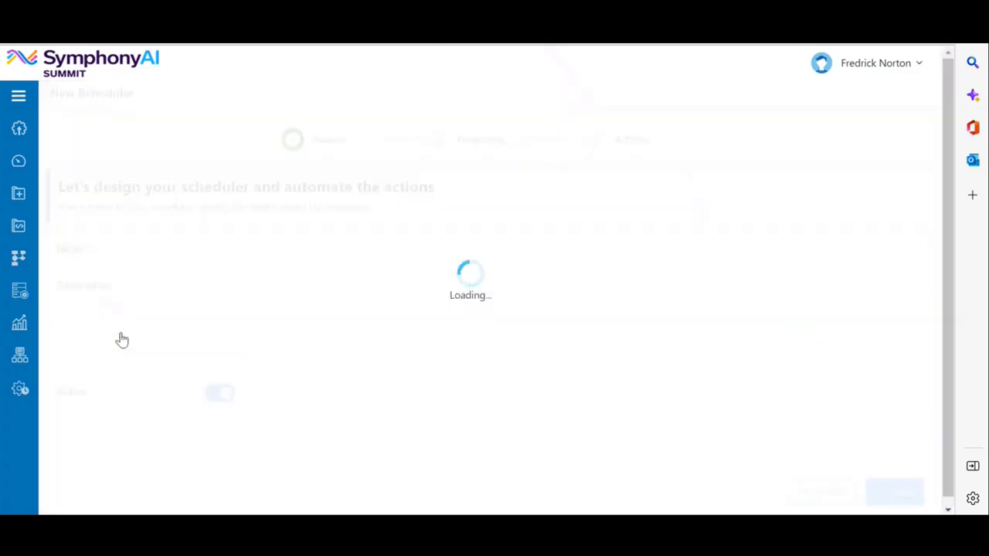
click(225, 402)
click(894, 493)
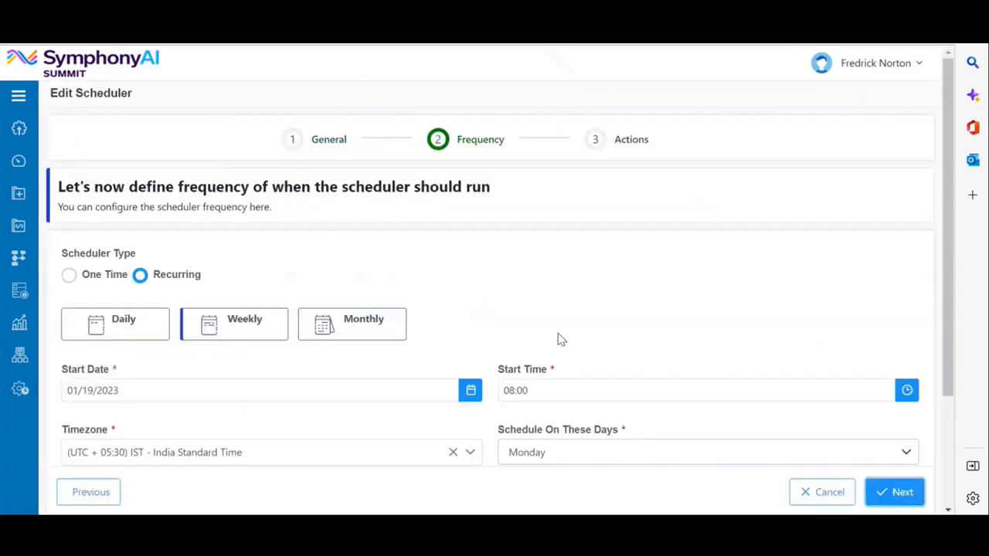
Set the scheduler's start date to 01/23/2023 and its end type to Date with end date 01/25/2023, and submit the update
scroll(558, 338, down, 3)
click(472, 251)
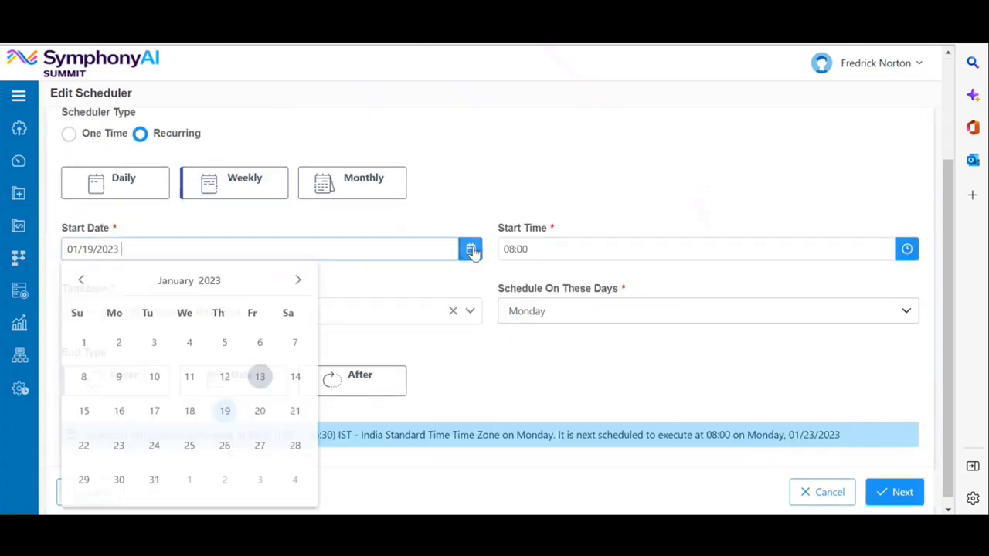
click(113, 451)
click(225, 379)
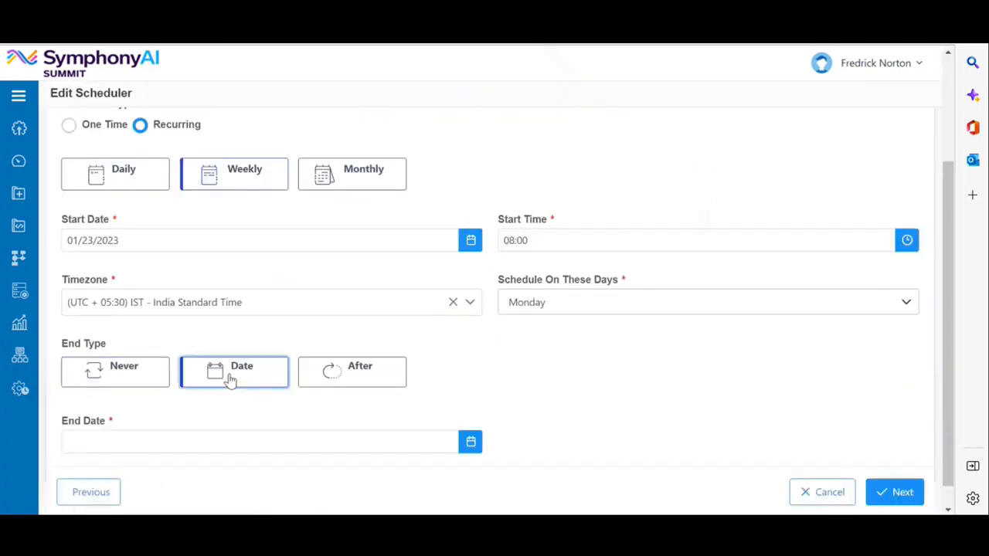
click(191, 343)
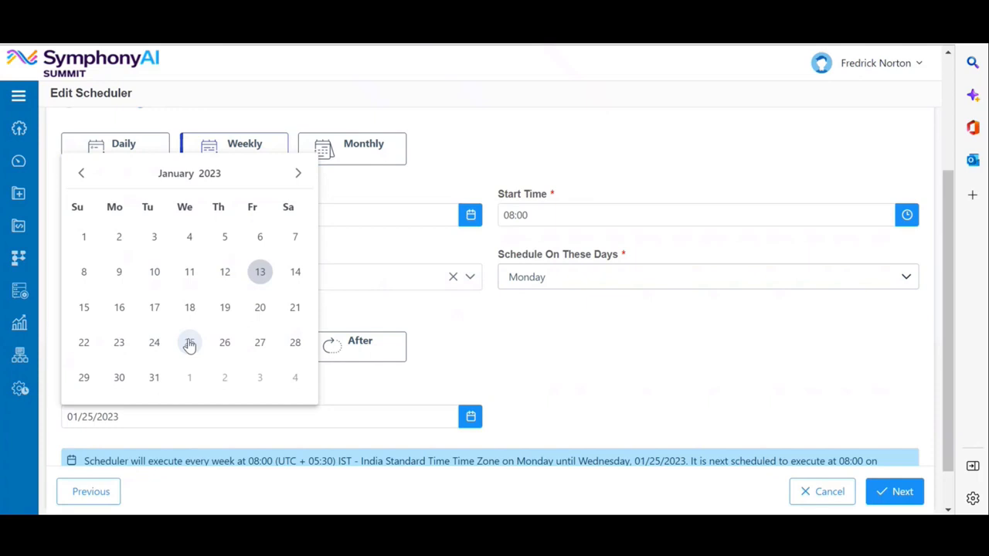
scroll(893, 490, down, 1)
click(897, 492)
click(902, 492)
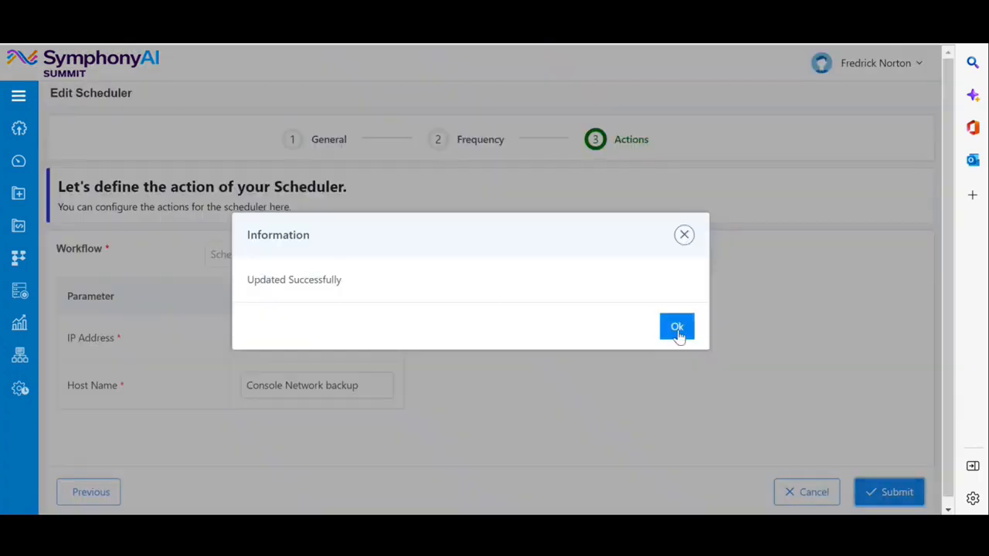
click(679, 331)
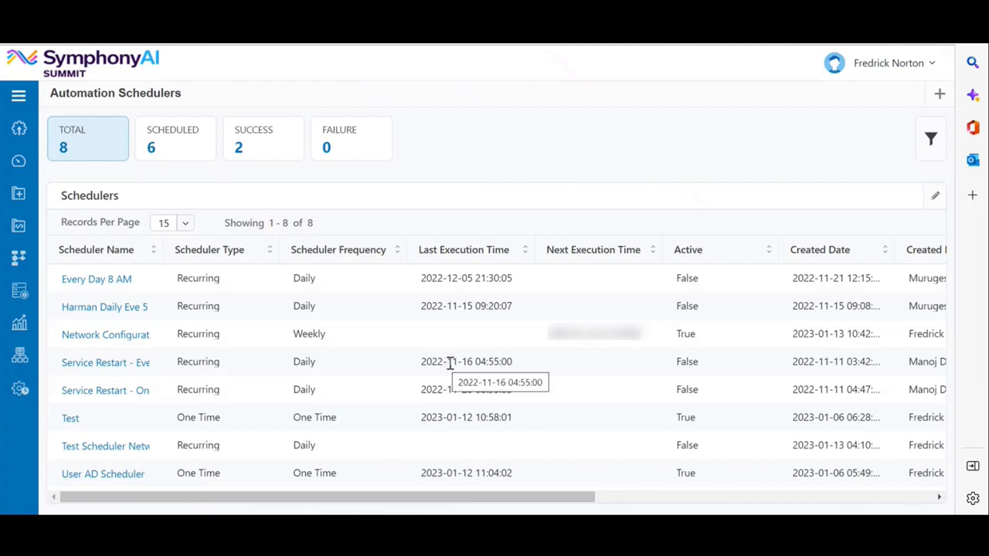
Open the Schedule Network Configuration workflow from the workflow list in the Workflow Designer
click(16, 258)
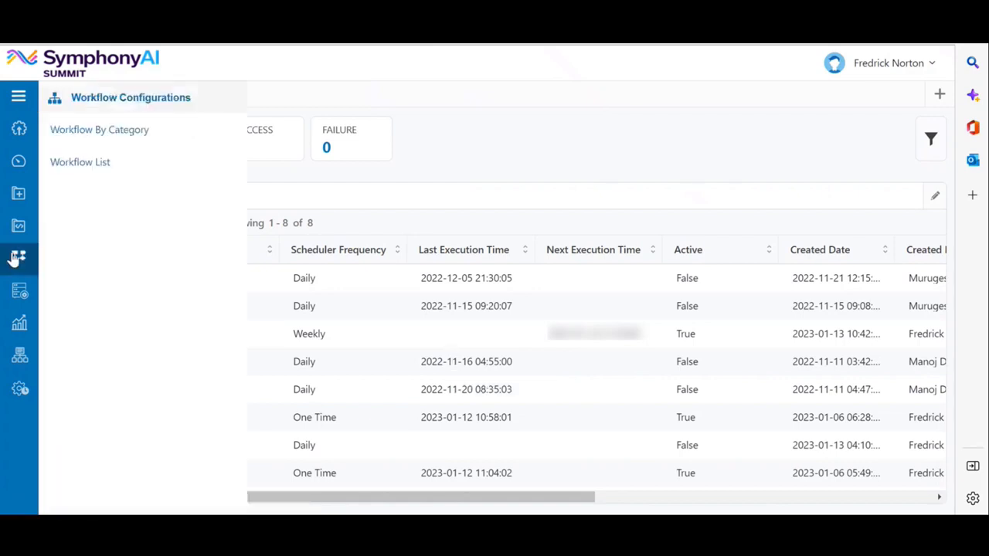
click(78, 162)
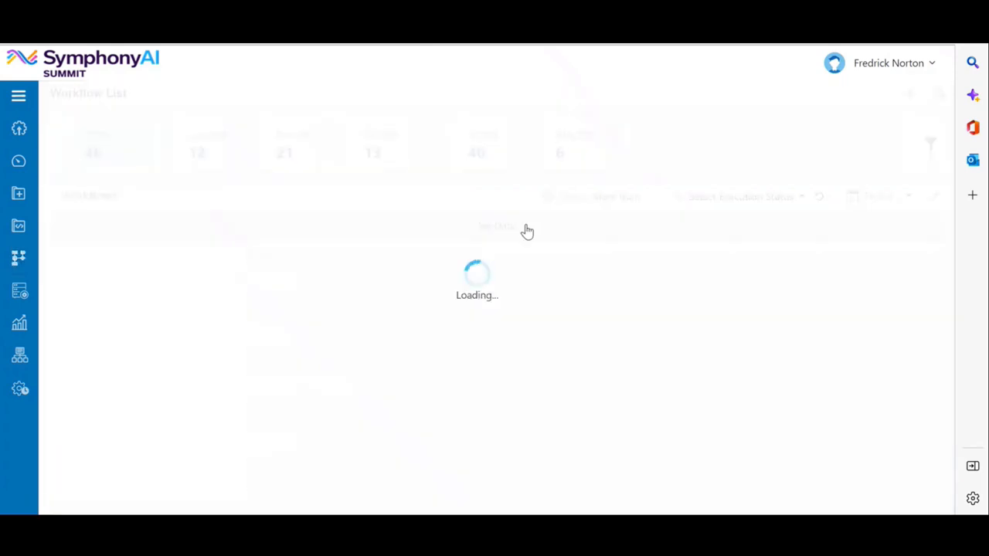
click(155, 262)
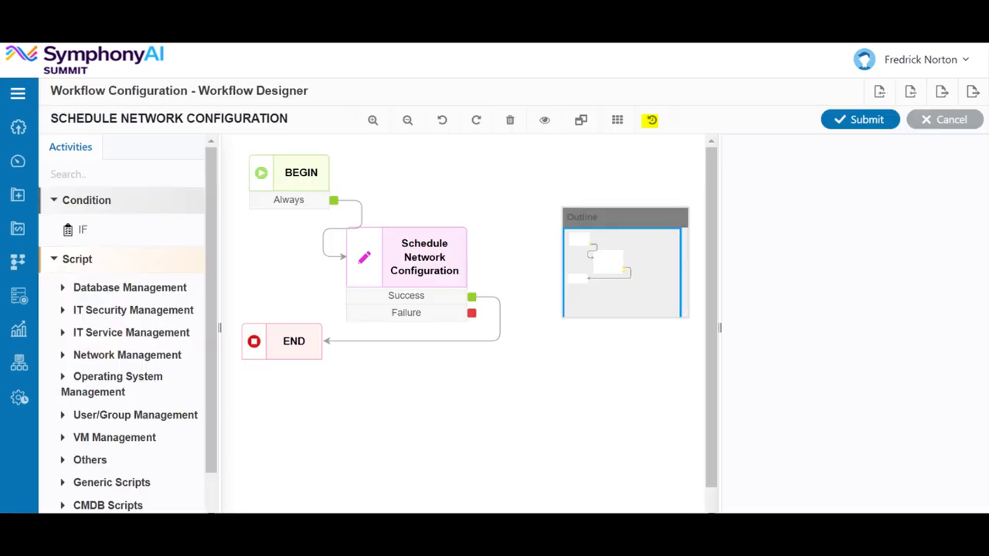